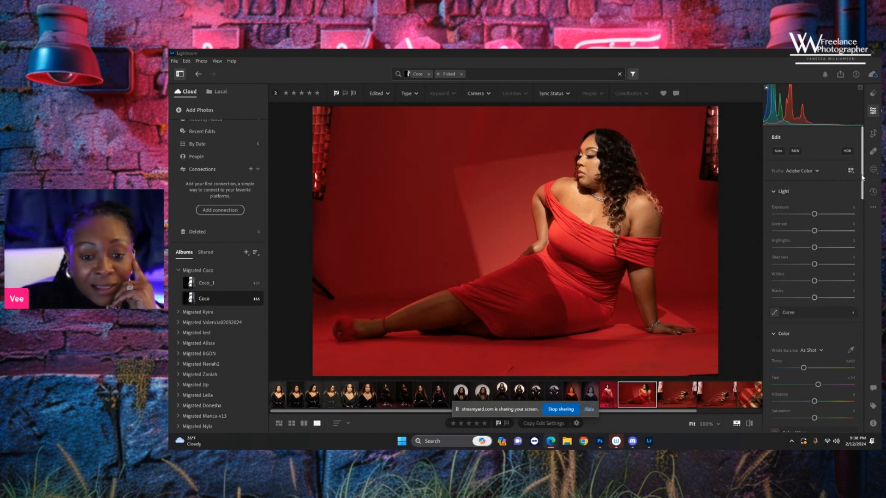
- Slightly raise the photo's exposure and highlights, lower its contrast a little, and open it in Photoshop for editing
drag(862, 178, 864, 192)
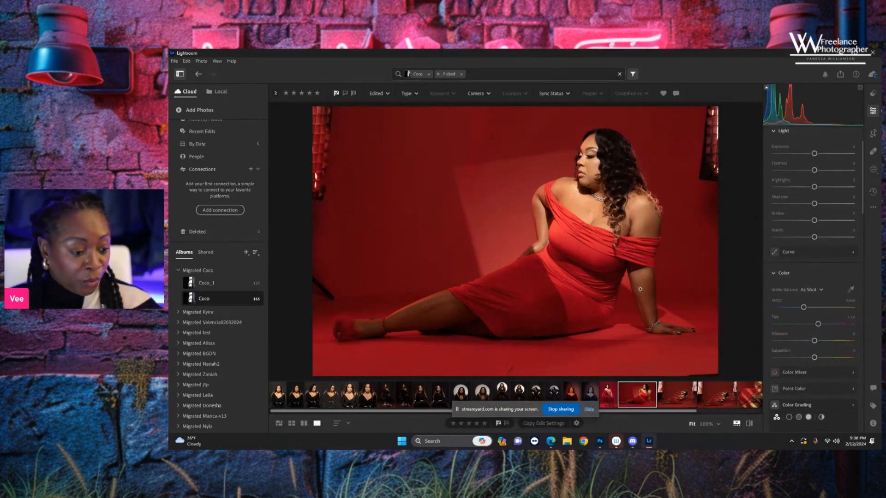
click(593, 409)
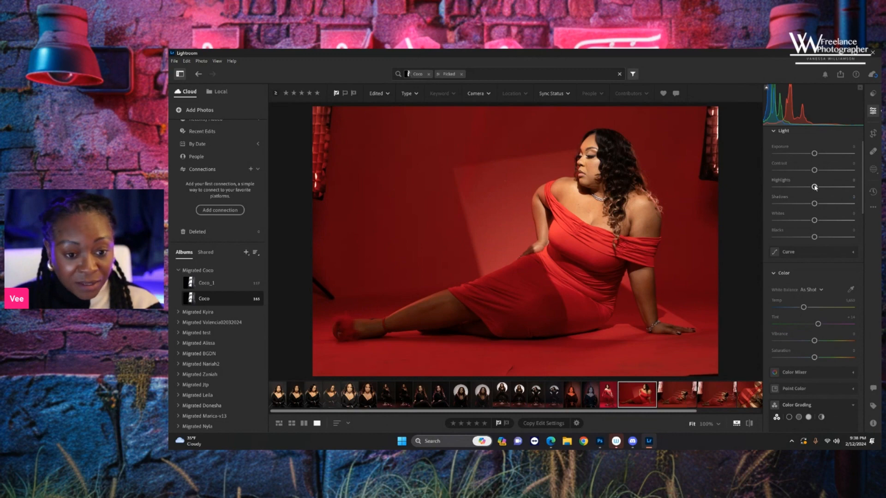
drag(814, 187, 814, 153)
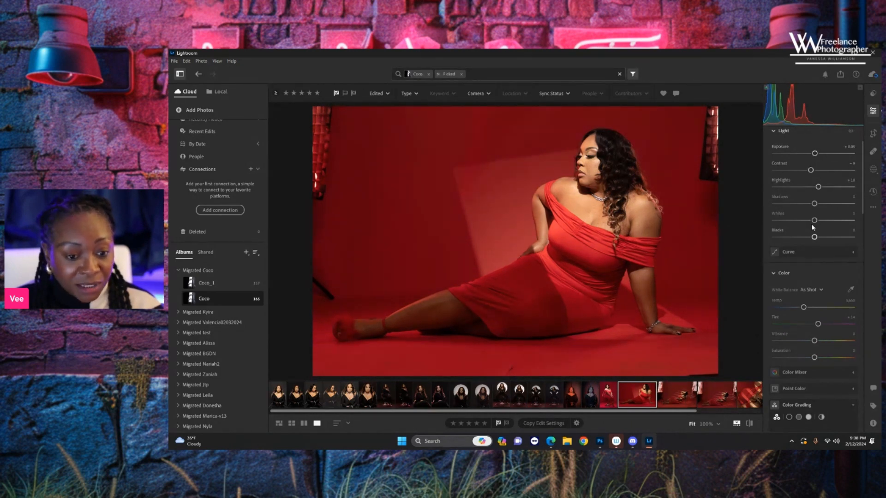
right_click(501, 234)
click(547, 287)
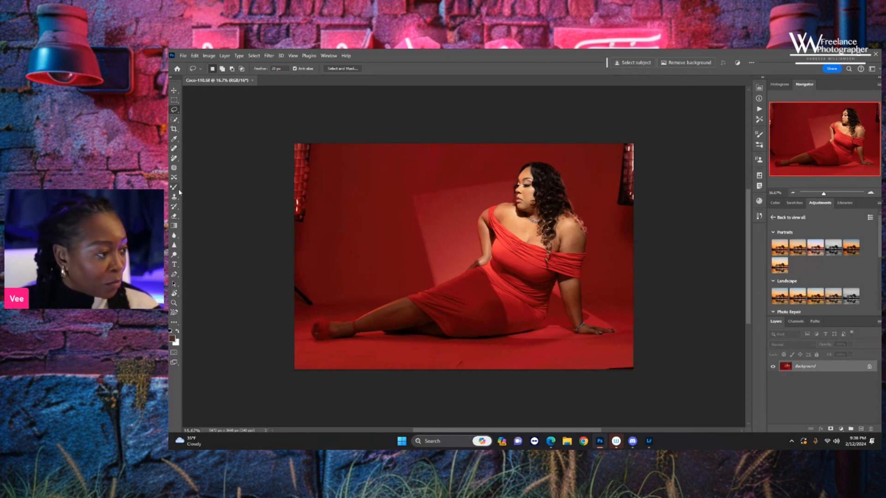
- Remove the mark on the floor and the dark strip at the photo's lower-right corner with the Spot Healing Brush
click(174, 150)
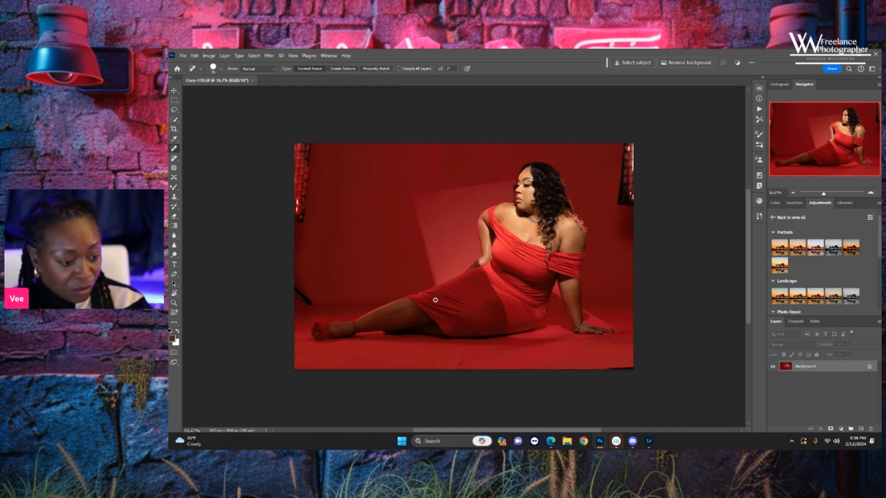
key(bracketright)
key(bracketright)
drag(464, 360, 459, 371)
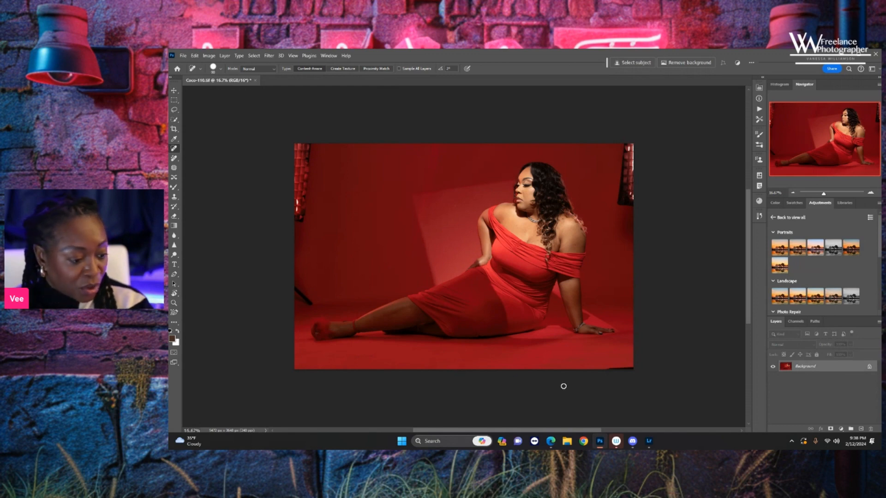
drag(599, 370, 648, 367)
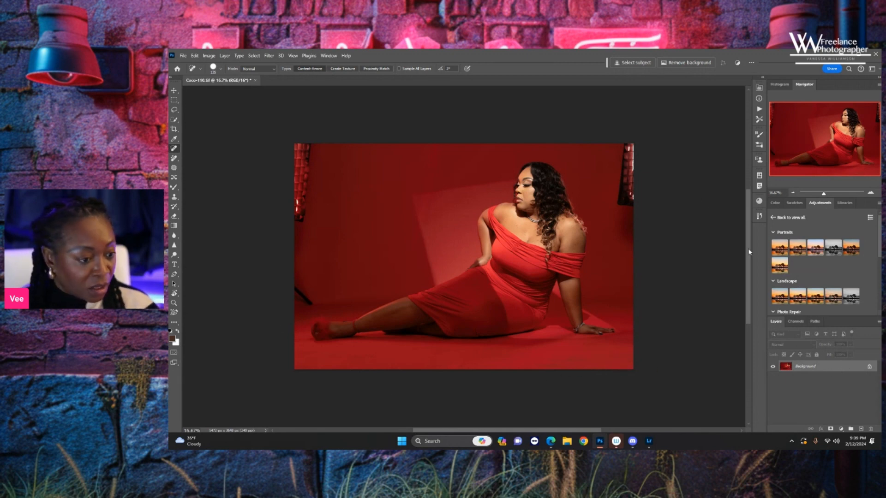
scroll(693, 191, up, 1)
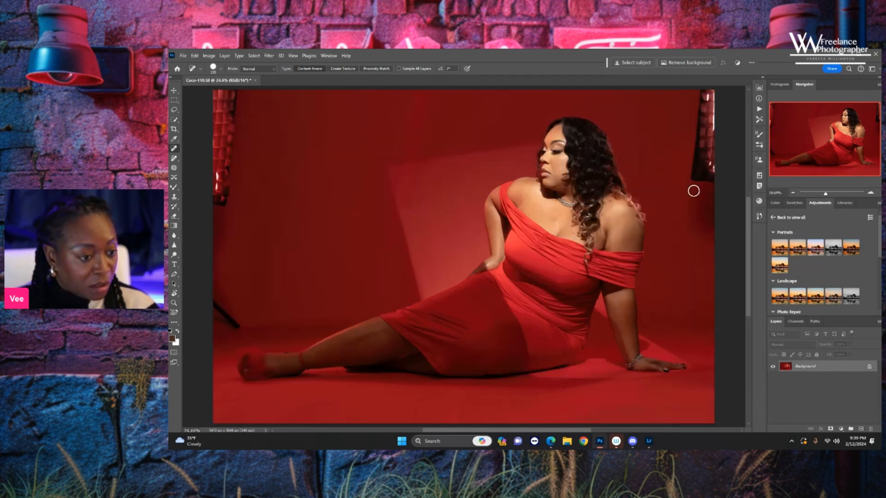
scroll(697, 194, up, 1)
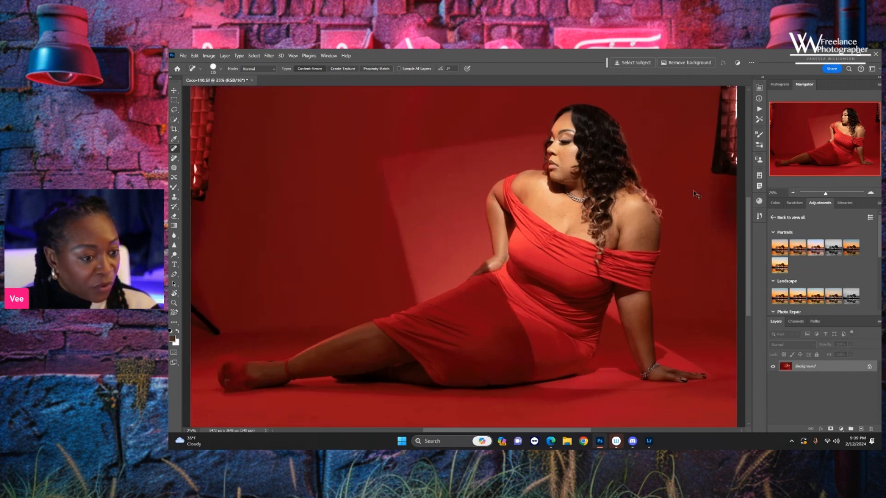
scroll(693, 191, down, 2)
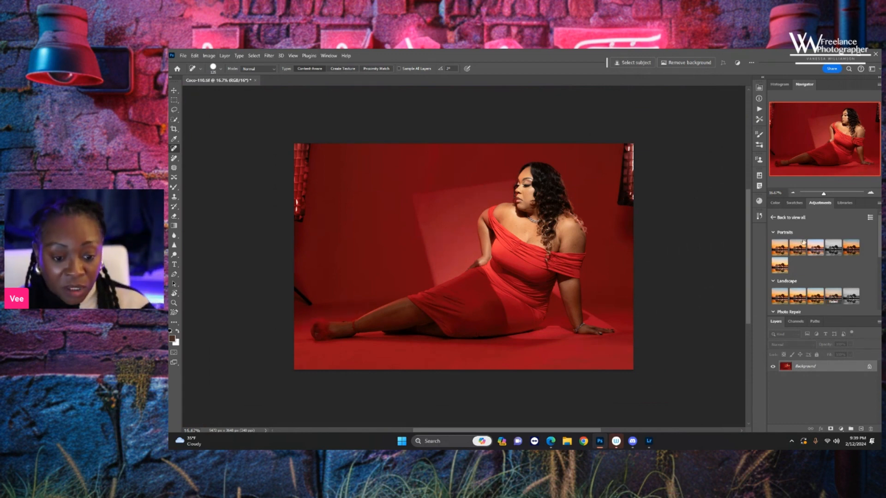
- Run the saved frequency separation action on the photo and expand the layer group it produces
click(759, 108)
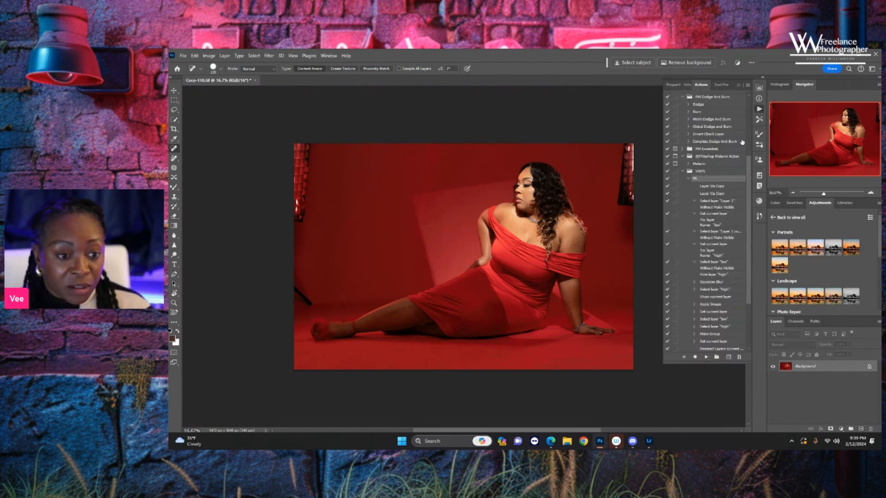
click(704, 358)
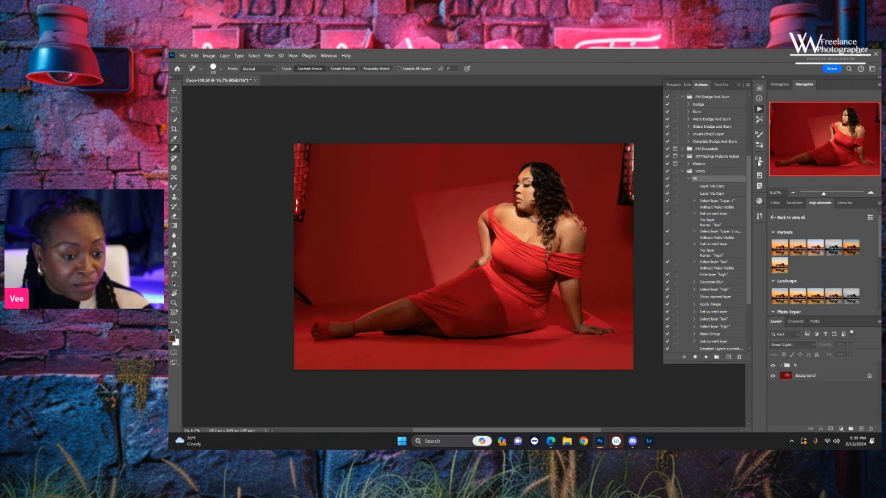
click(759, 109)
click(812, 366)
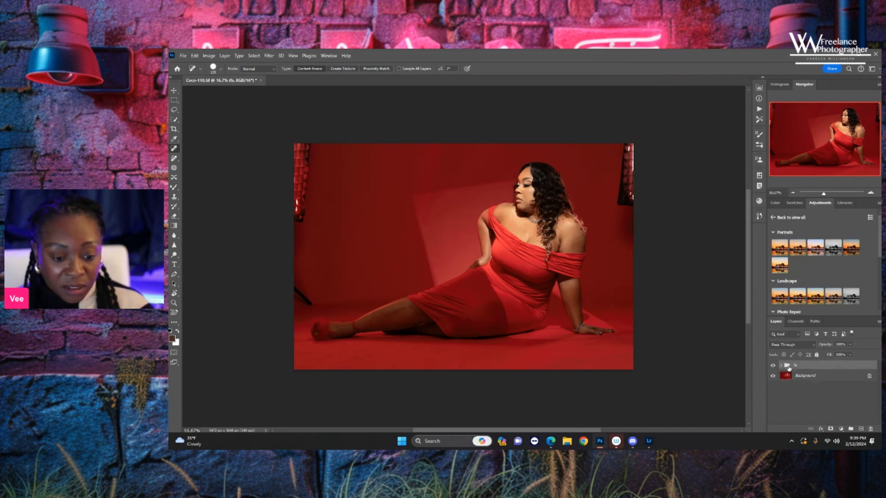
click(781, 365)
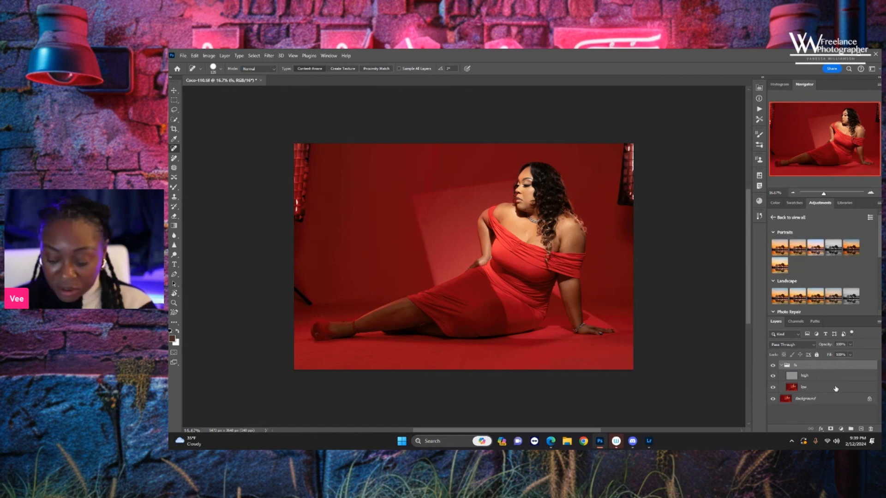
- Activate the low layer and set up the Mixer Brush for retouching the skin on the chest and shoulders
key(ctrl+plus)
key(ctrl+plus)
key(ctrl+plus)
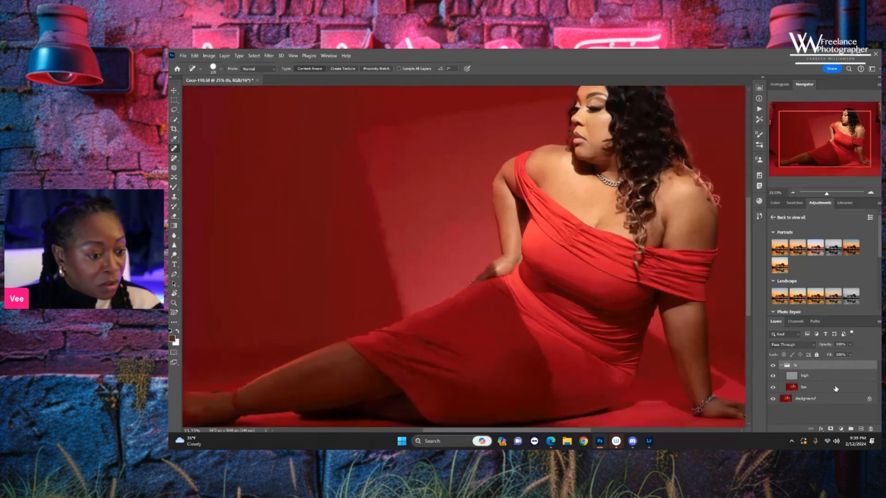
drag(679, 228, 527, 320)
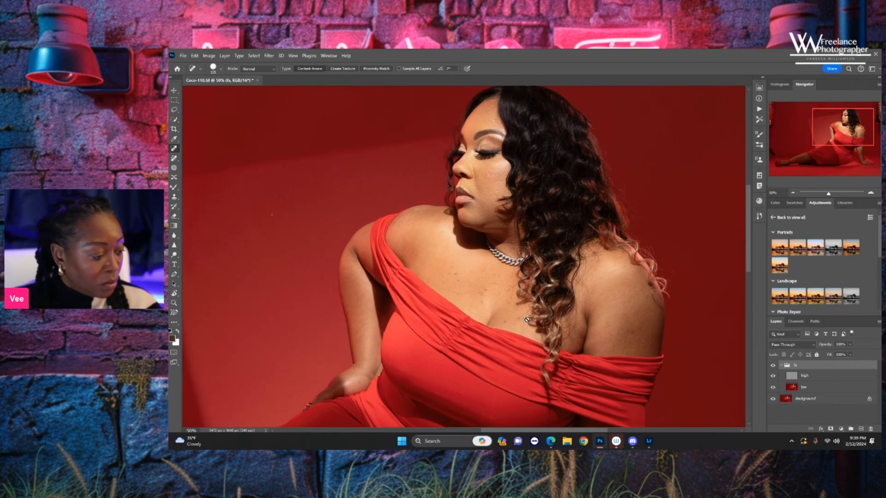
key(ctrl+plus)
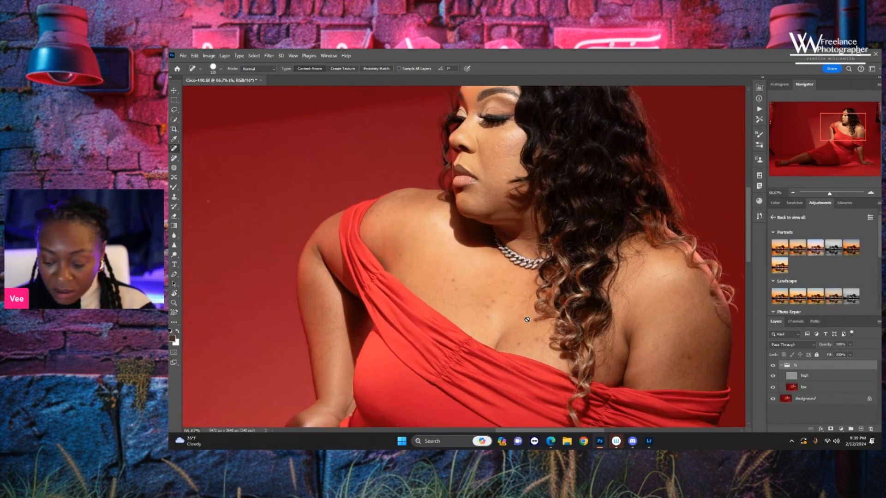
key(ctrl+plus)
key(ctrl+minus)
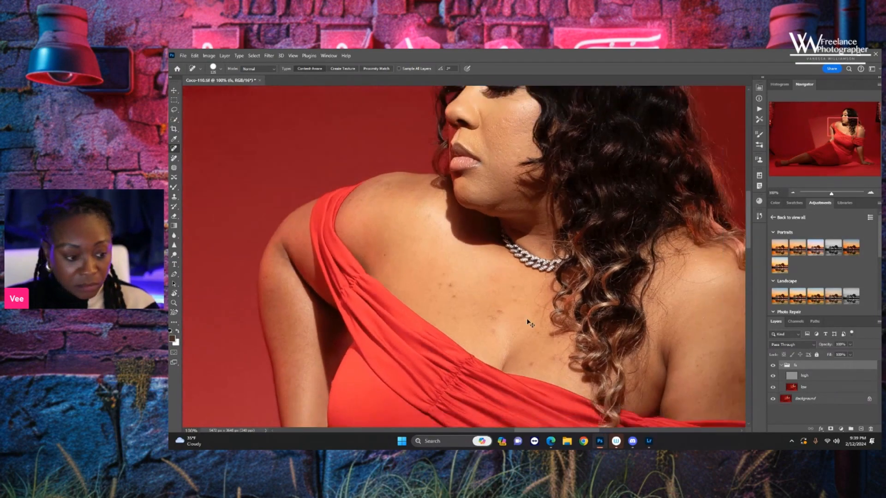
click(824, 390)
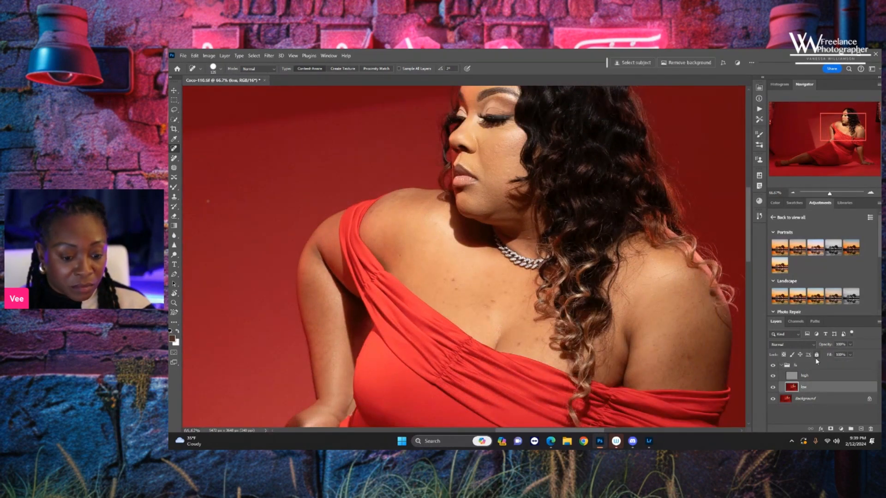
click(175, 188)
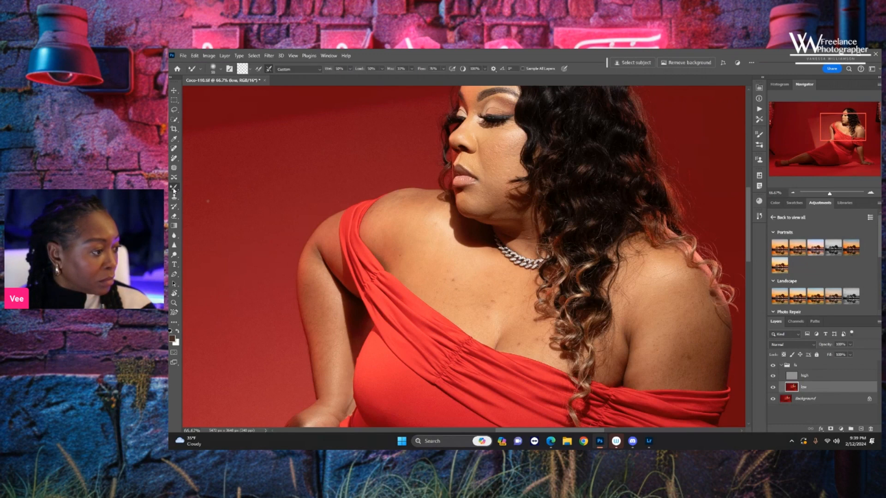
click(250, 69)
click(256, 85)
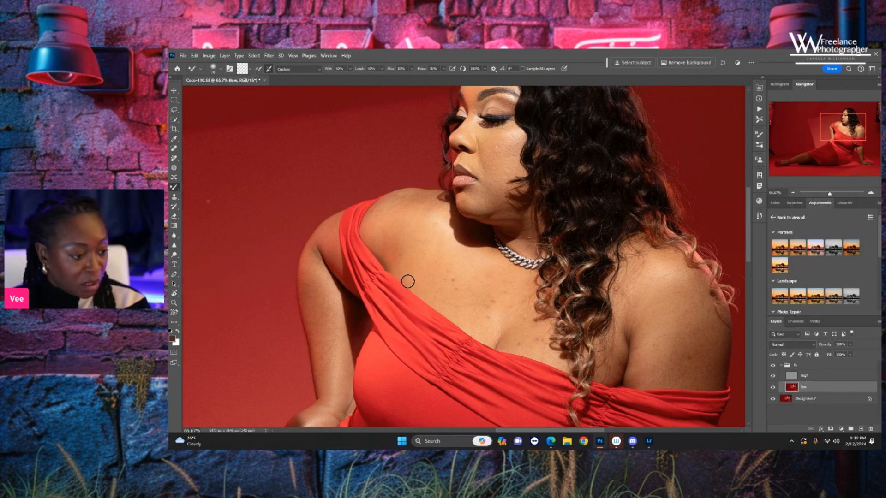
- With the high layer hidden, blend the chest skin tones on the low layer using a larger Mixer Brush, and restore the high layer
click(773, 375)
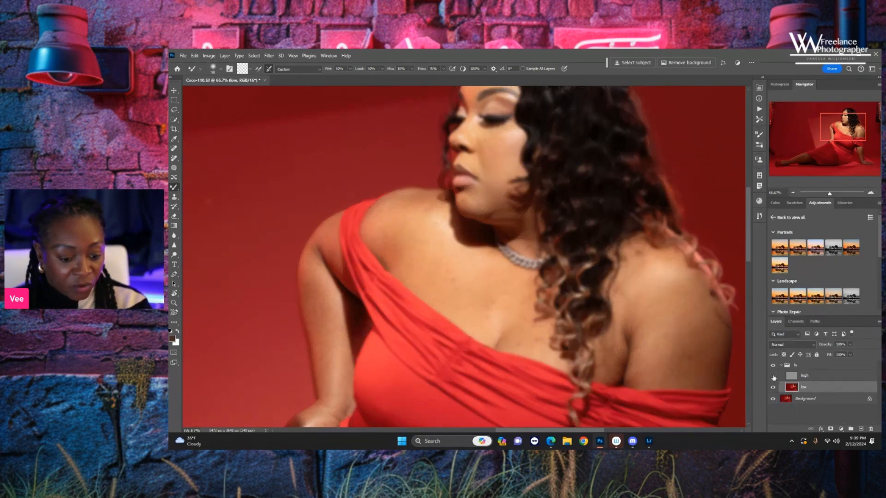
key(bracketright)
key(bracketright)
key(bracketright)
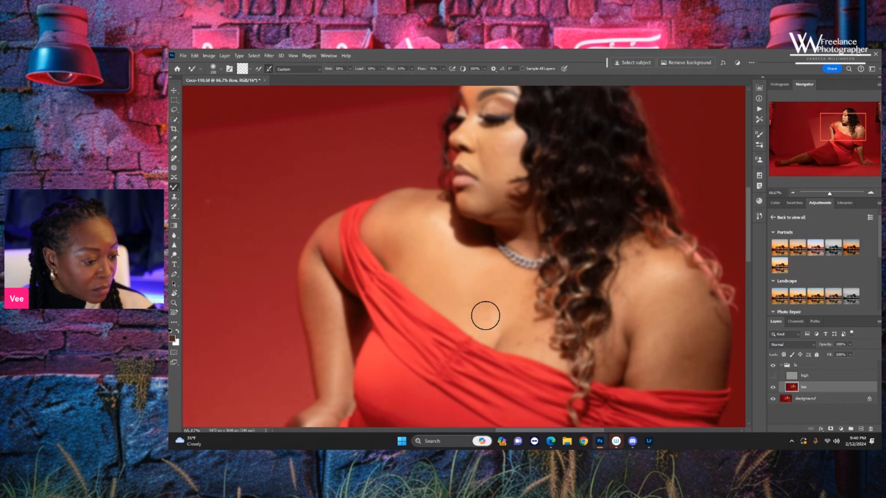
click(772, 375)
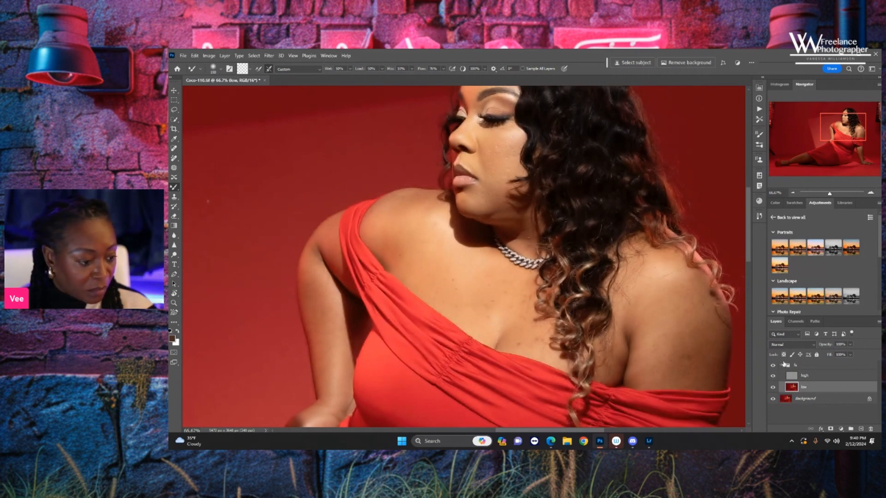
- With the high layer hidden, smooth the chest, the shoulder beside the hair and the upper arm on the low layer, and restore the high layer
key(ctrl+plus)
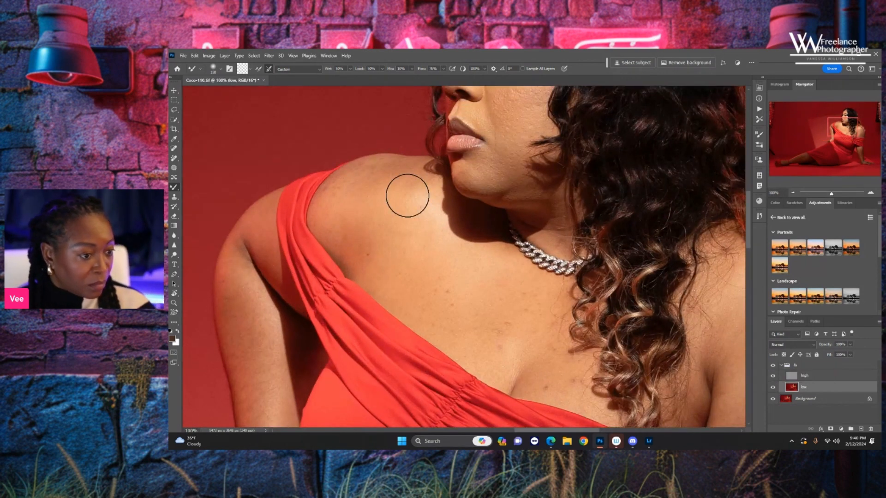
drag(609, 249, 497, 160)
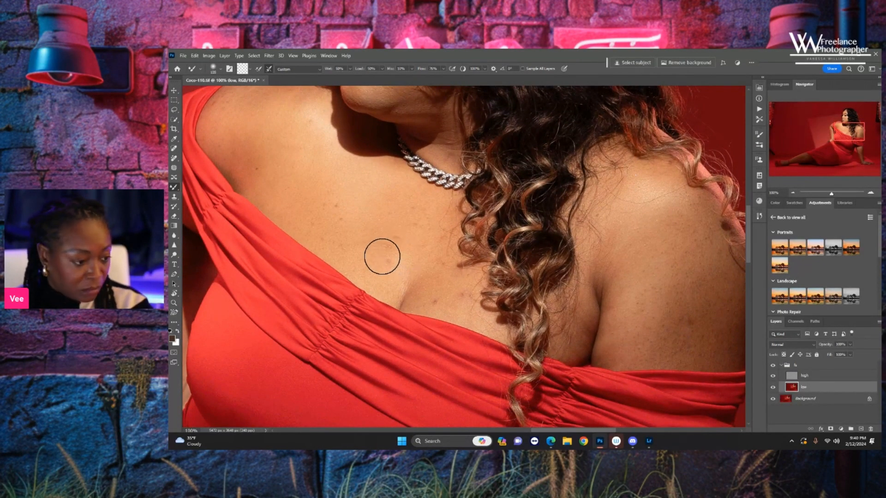
click(773, 375)
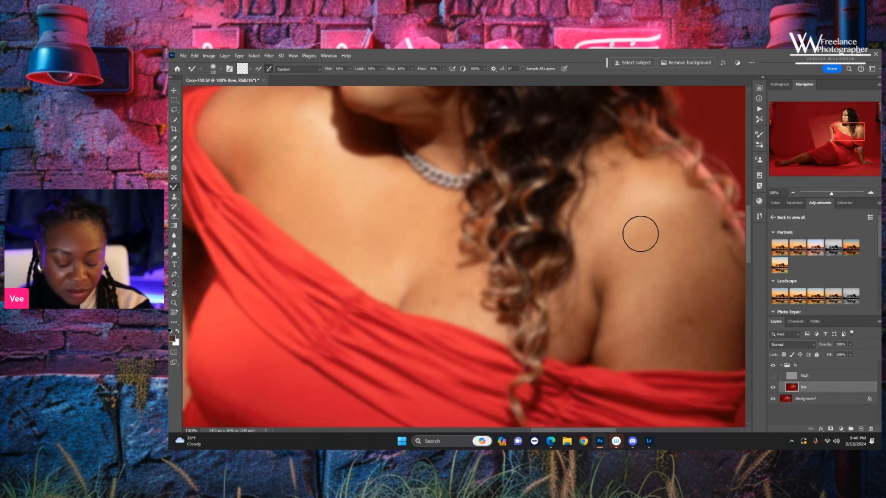
key(bracketright)
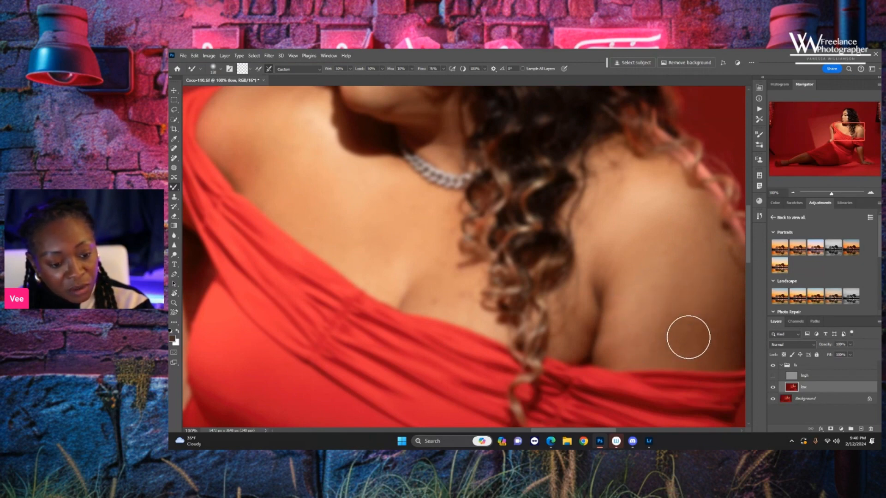
drag(578, 430, 605, 429)
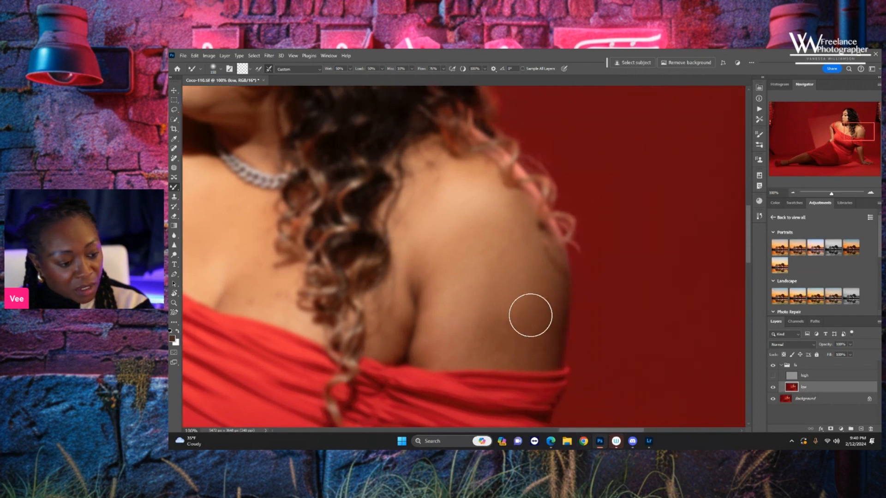
mouse_move(524, 298)
mouse_down()
mouse_move(523, 341)
mouse_move(534, 318)
mouse_move(514, 266)
mouse_move(524, 312)
mouse_move(508, 342)
mouse_move(498, 224)
mouse_move(485, 210)
mouse_move(513, 304)
mouse_move(461, 223)
mouse_move(467, 200)
mouse_move(433, 225)
mouse_move(437, 206)
mouse_move(435, 238)
mouse_move(463, 260)
mouse_move(446, 312)
mouse_move(460, 320)
mouse_move(485, 283)
mouse_move(469, 343)
mouse_move(506, 344)
mouse_move(526, 359)
mouse_up()
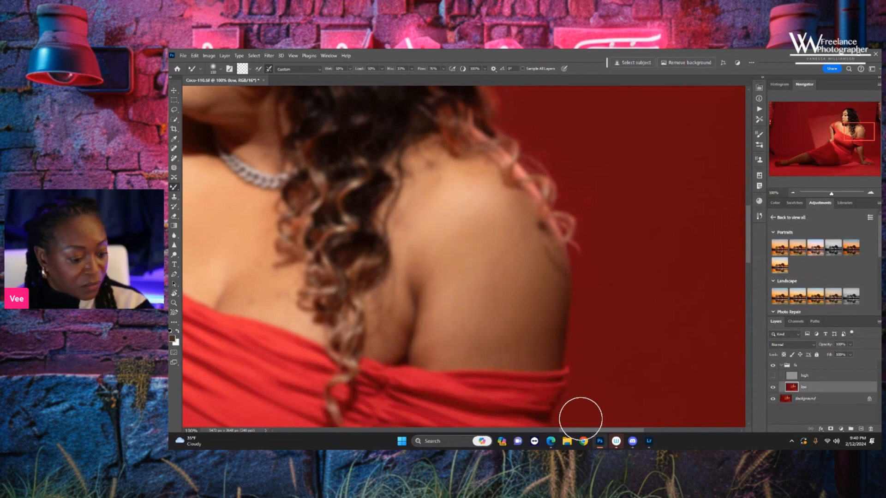
drag(601, 428, 557, 431)
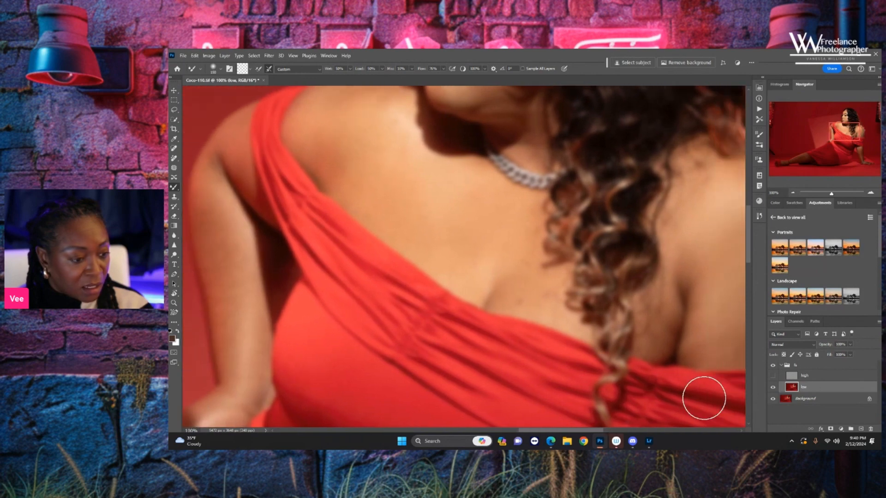
click(772, 376)
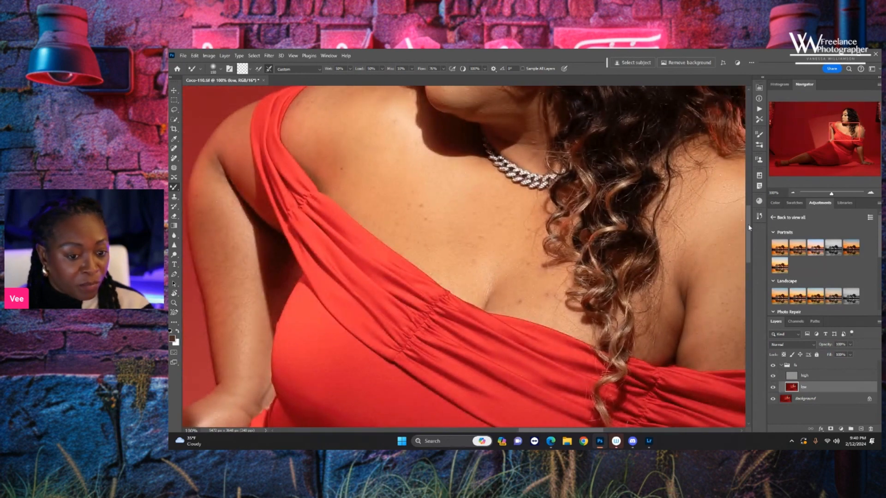
- Compare the chest and shoulder skin before and after retouching by toggling the frequency separation group's visibility
drag(747, 233, 745, 223)
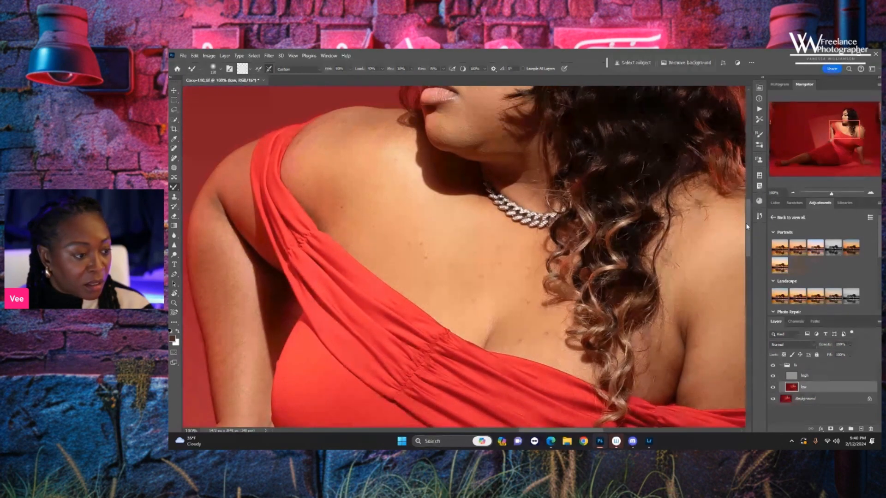
click(773, 365)
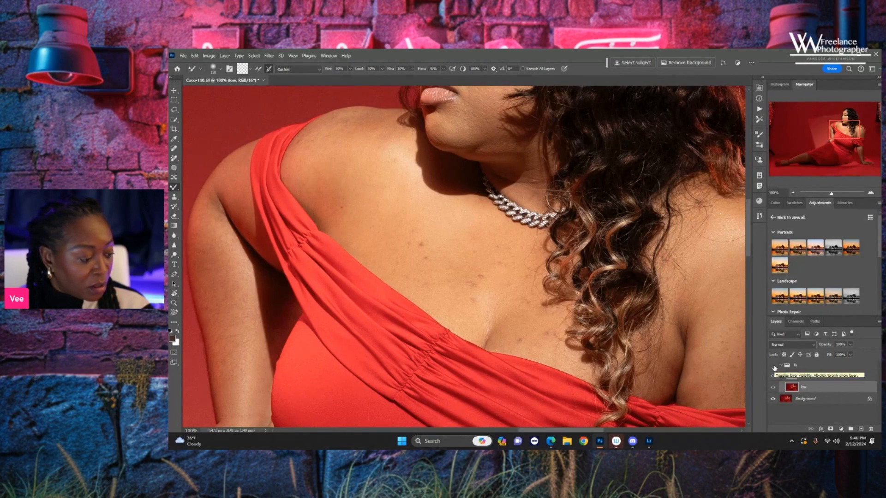
scroll(748, 247, down, 1)
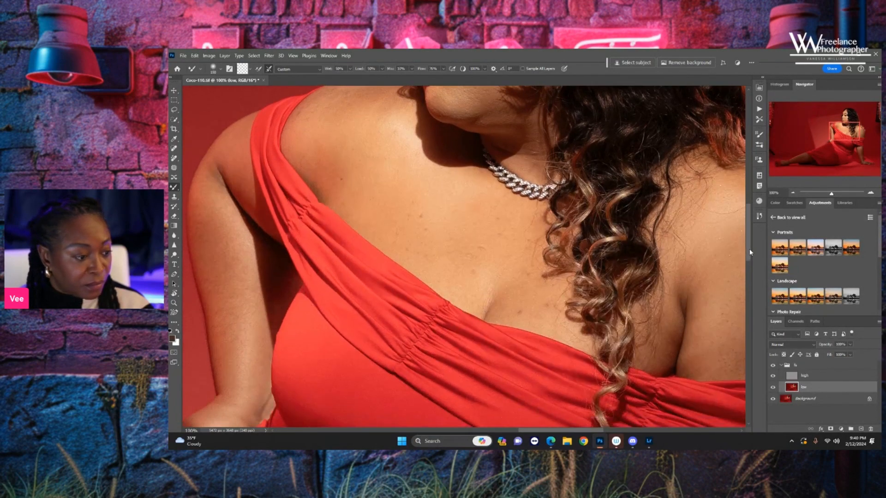
- With the high layer hidden, blend the facial skin on the low layer using a smaller Mixer Brush, restore the high layer and compare before and after
drag(591, 430, 567, 430)
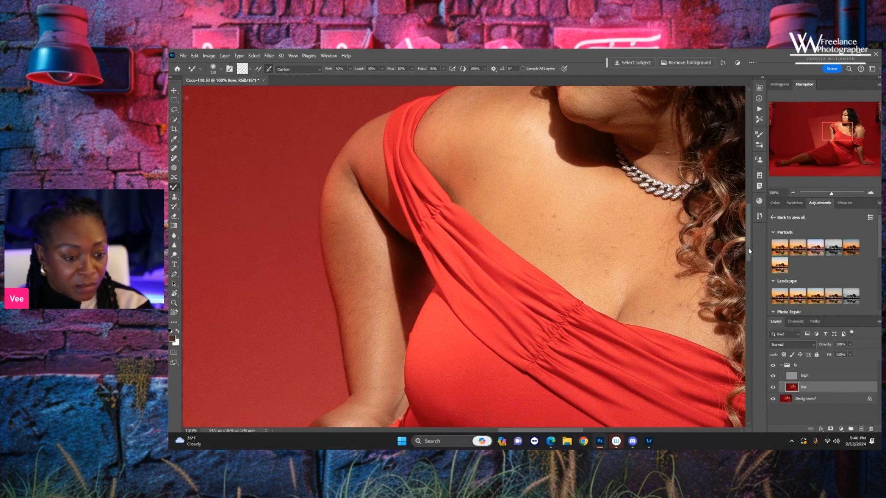
scroll(748, 248, up, 2)
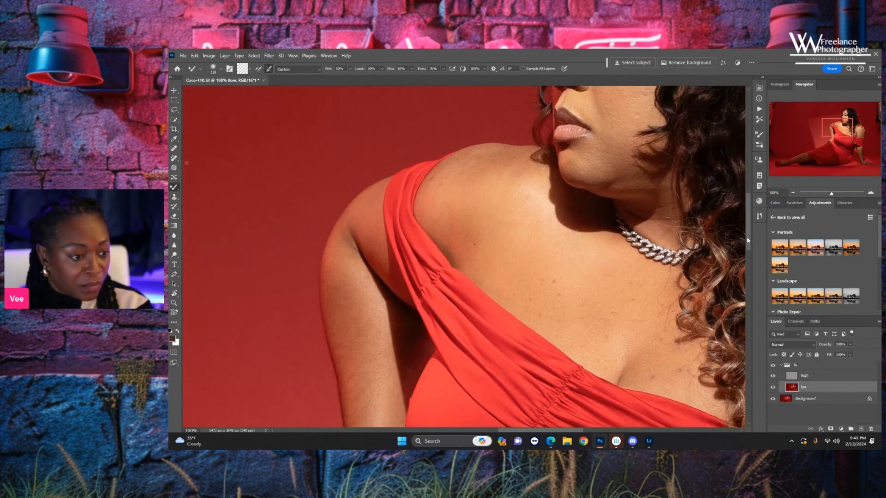
click(772, 376)
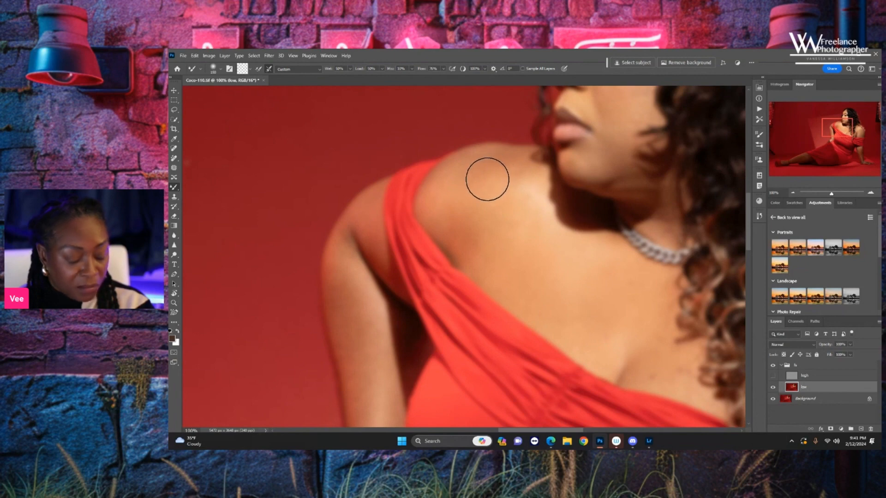
key(bracketleft)
key(bracketleft)
key(bracketleft)
key(bracketleft)
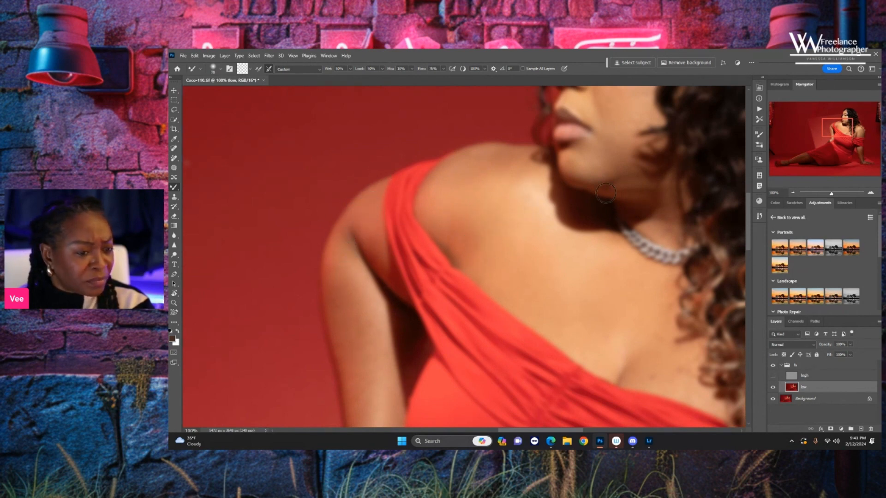
drag(747, 244, 747, 220)
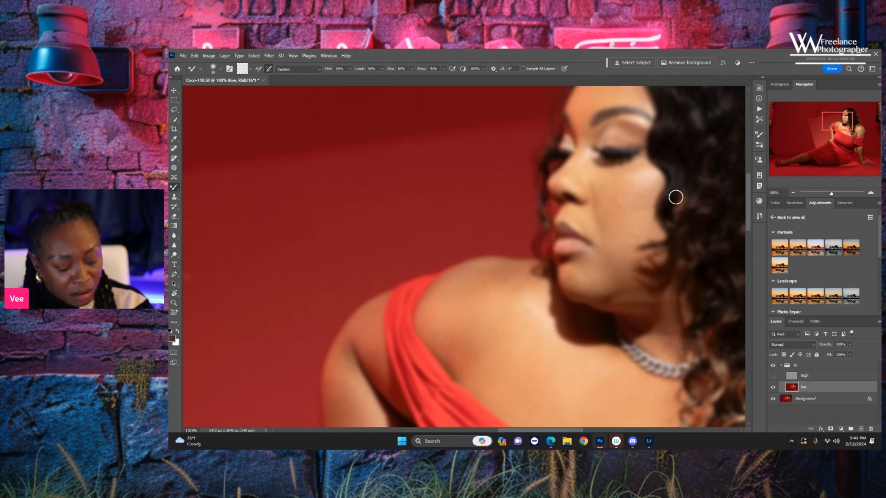
key(ctrl+plus)
drag(676, 197, 425, 249)
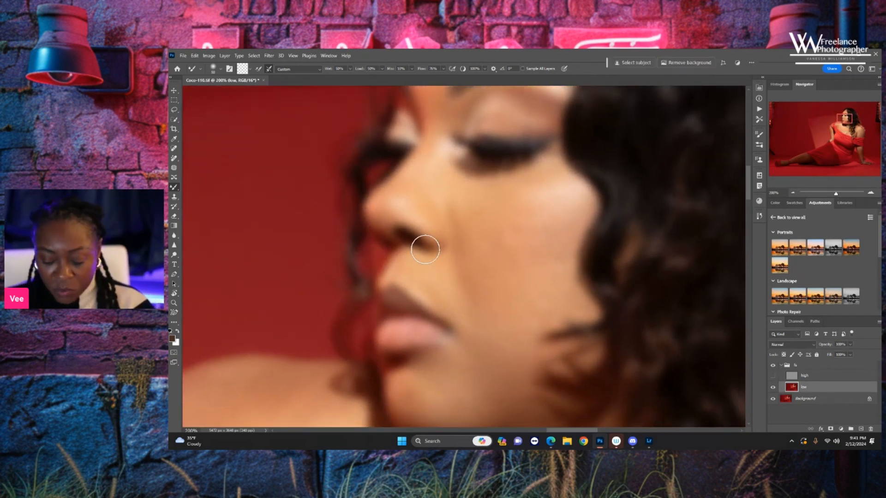
key(ctrl+minus)
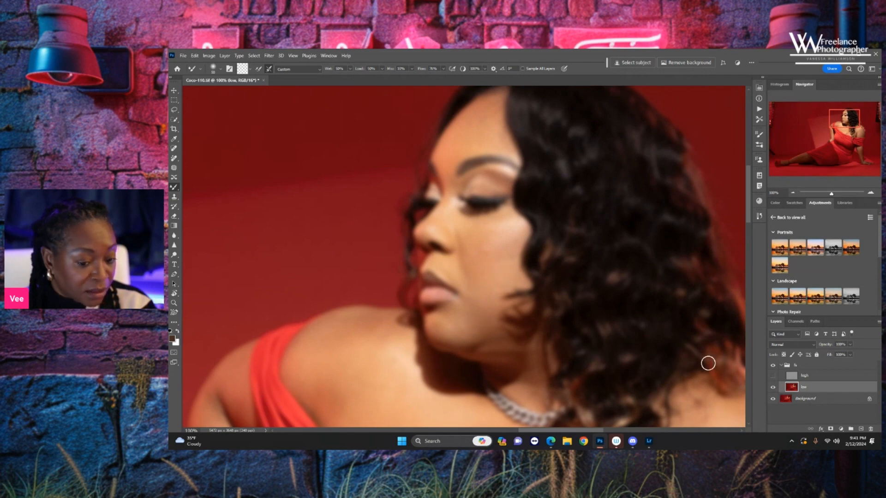
click(773, 376)
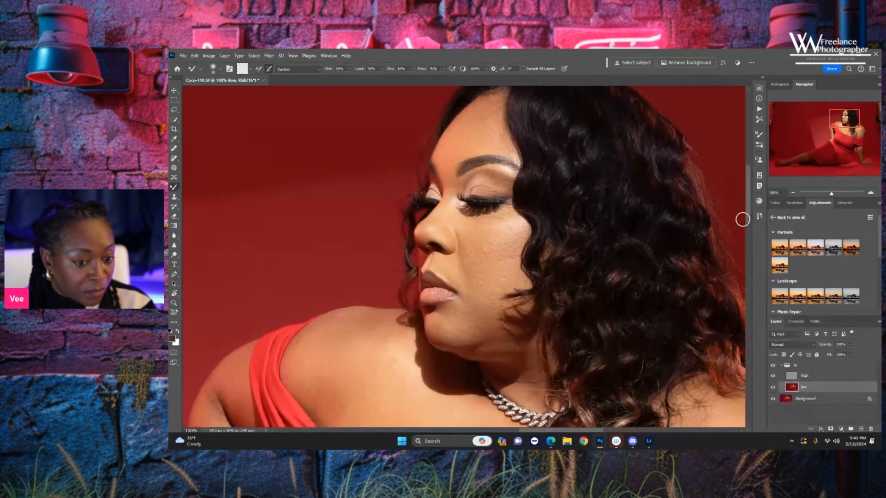
click(773, 365)
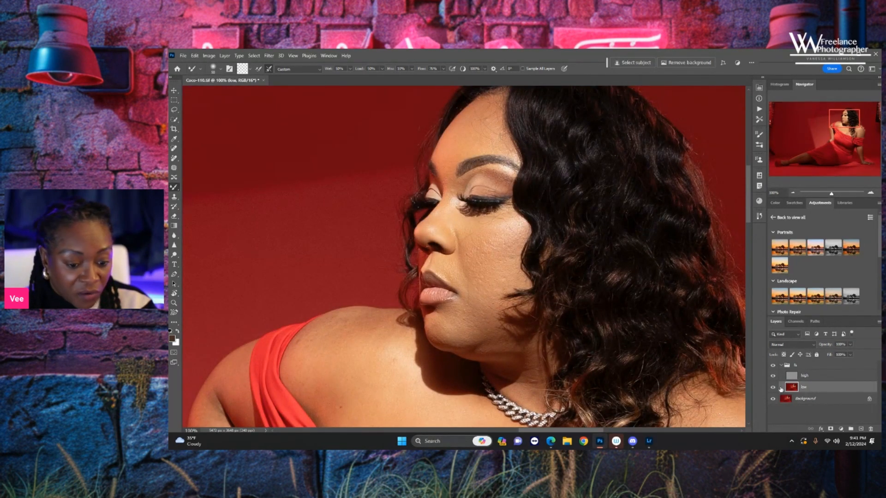
- With the high layer hidden, blend the forehead skin on the low layer with the Mixer Brush, and restore the high layer
drag(748, 186, 748, 183)
click(773, 375)
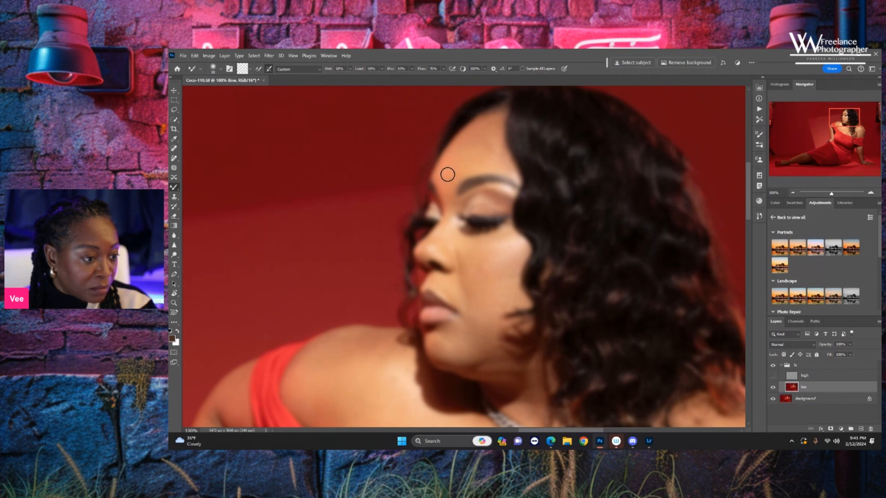
click(772, 375)
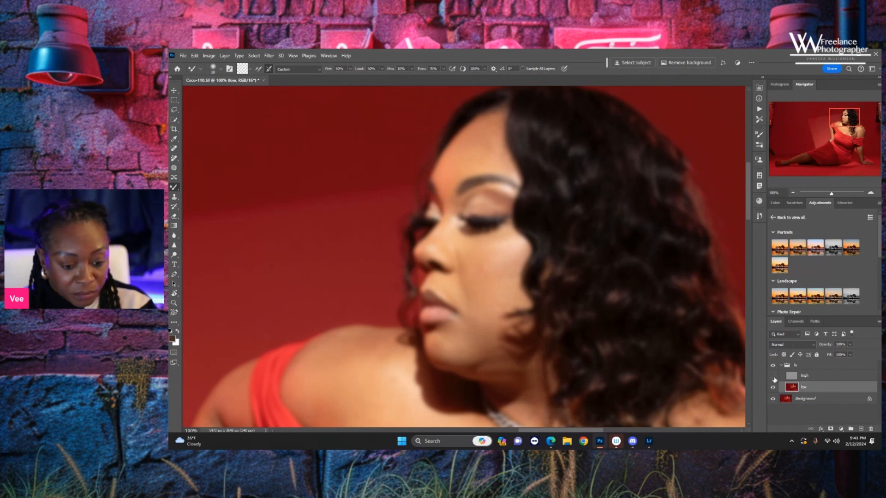
- Activate the high layer and remove the blemishes in the middle of the chest using the Clone Stamp with an enlarged brush
drag(749, 198, 749, 237)
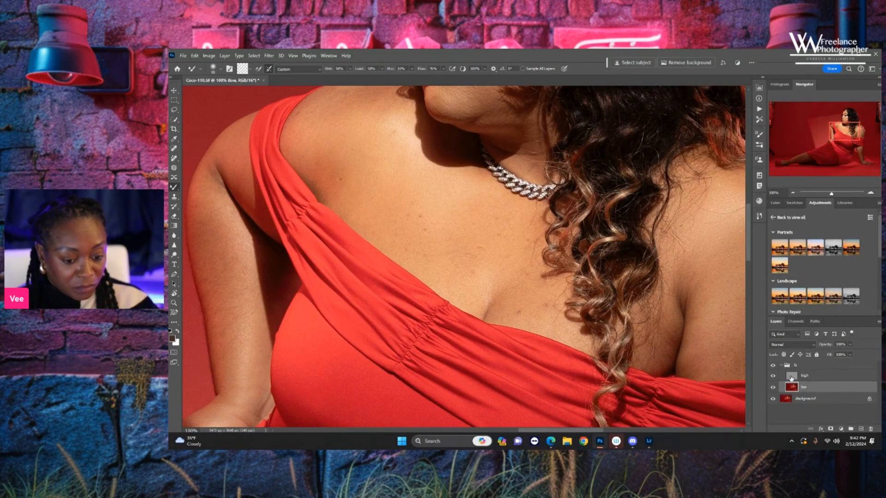
click(790, 377)
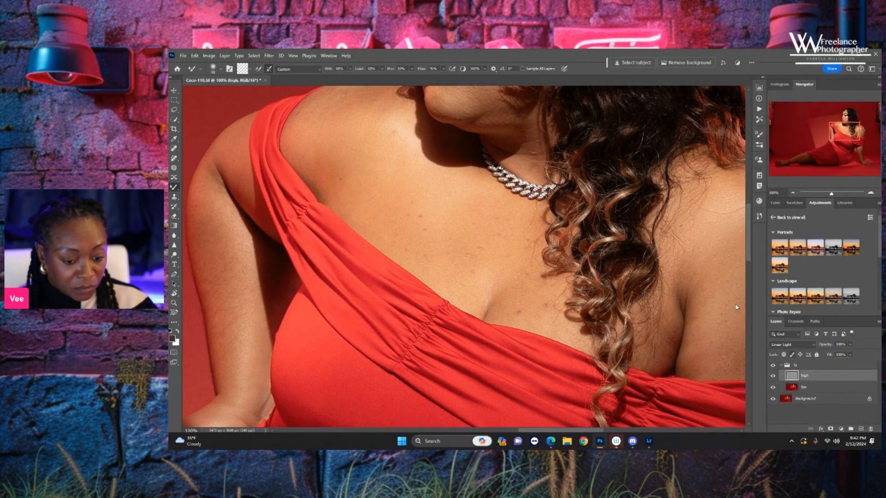
click(174, 196)
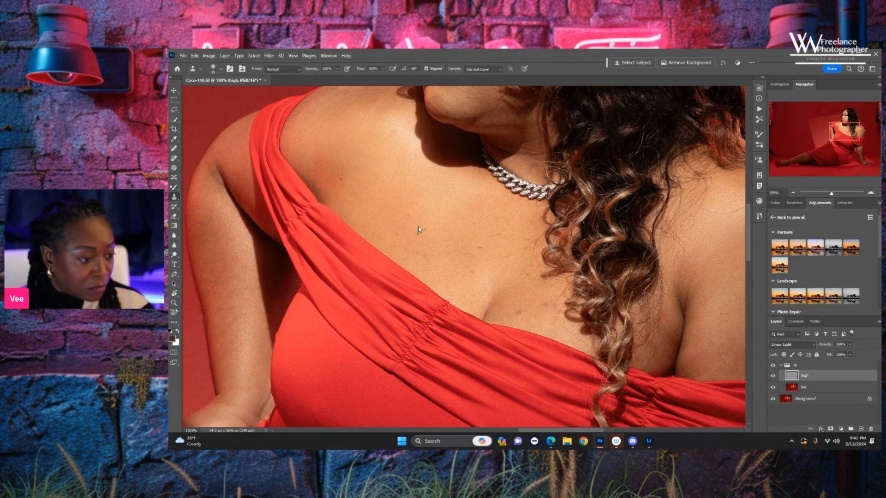
key(bracketright)
key(bracketright)
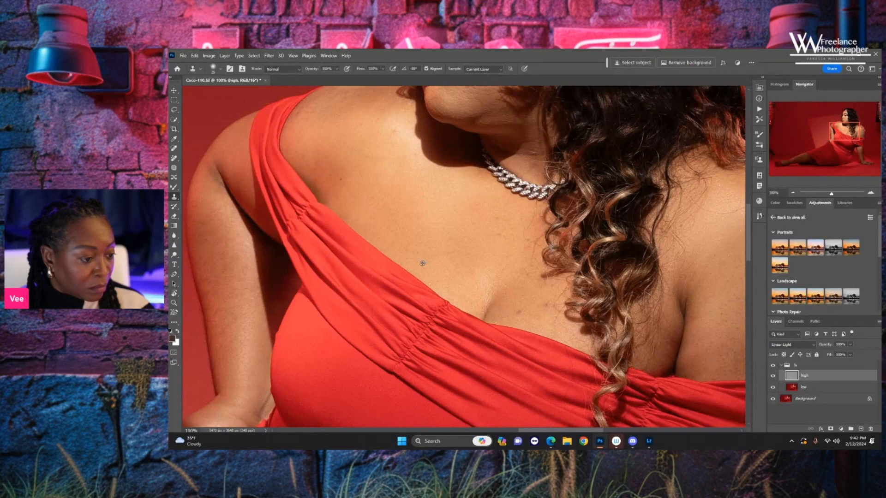
alt+click(400, 252)
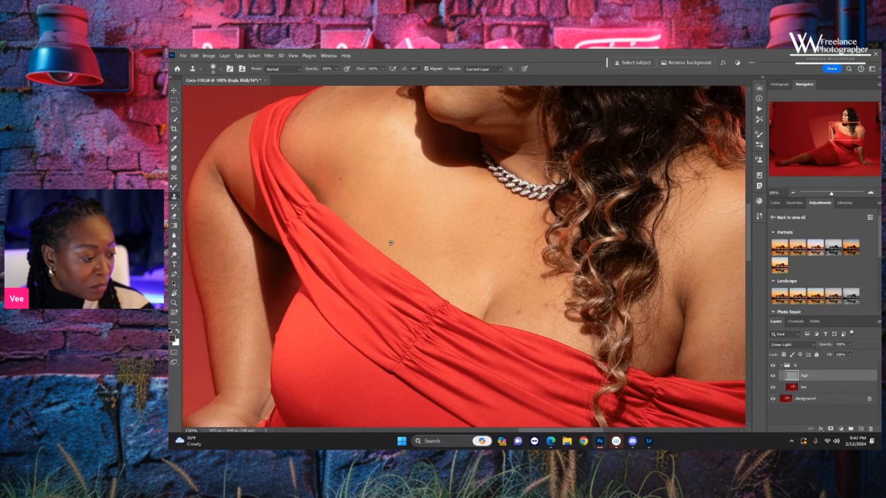
click(498, 242)
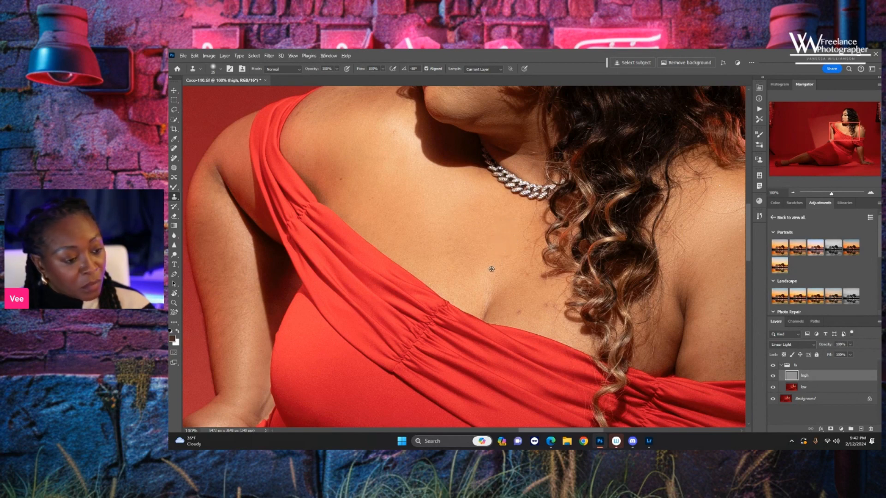
- Clone clean skin texture over the spots above the neckline, beside the hair and next to the dress strap
alt+click(517, 318)
drag(505, 314, 536, 298)
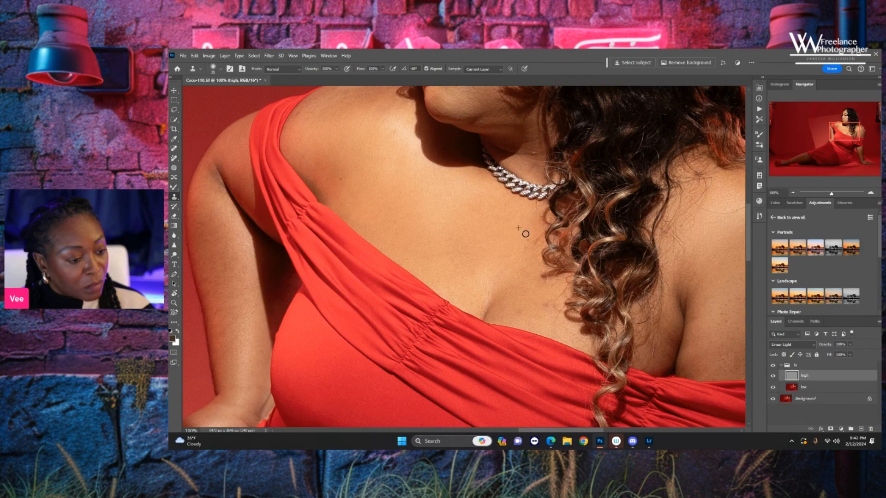
drag(529, 243, 533, 249)
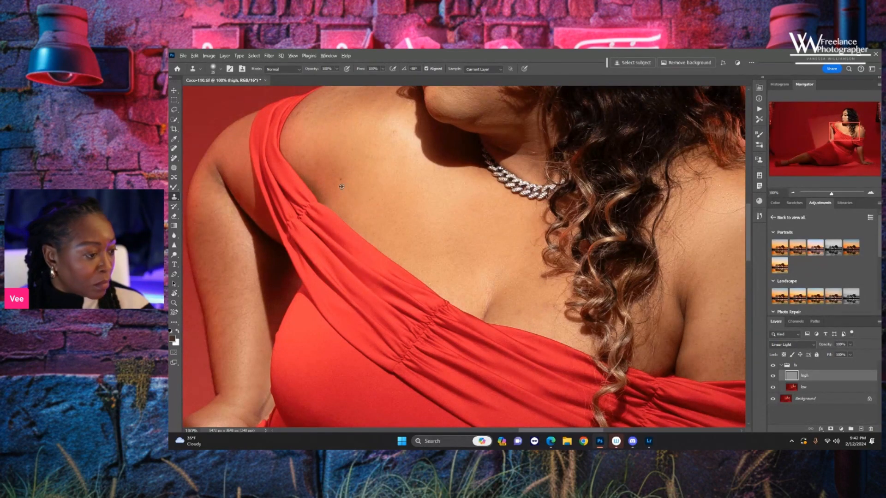
drag(371, 160, 419, 248)
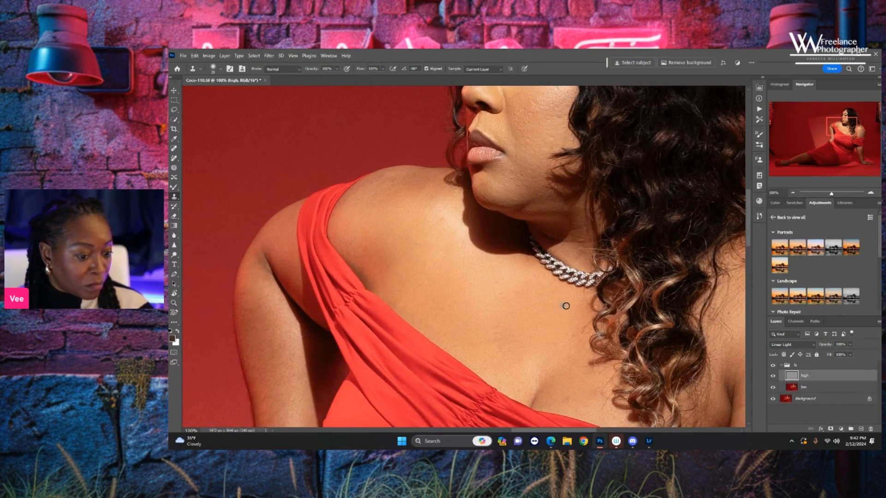
- Clone out the spots and uneven texture on the bare upper arm and shoulder beside the curls
mouse_move(604, 295)
mouse_down()
mouse_move(581, 295)
mouse_move(381, 173)
mouse_up()
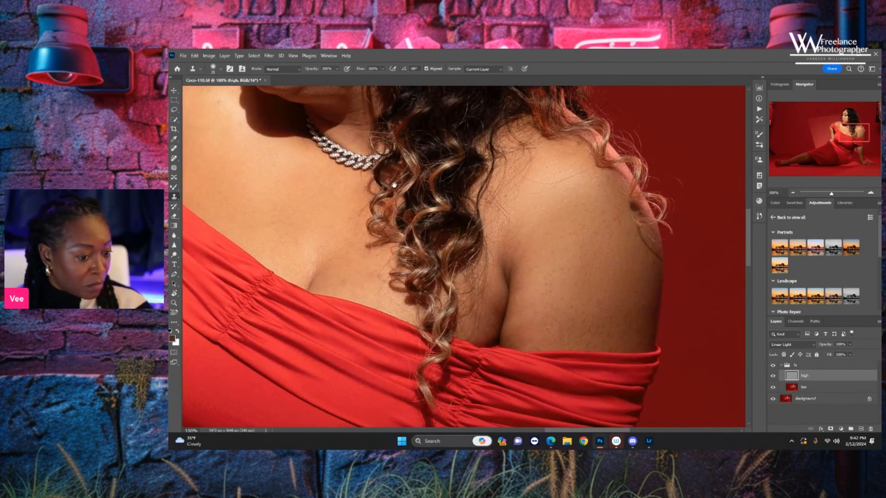
click(545, 284)
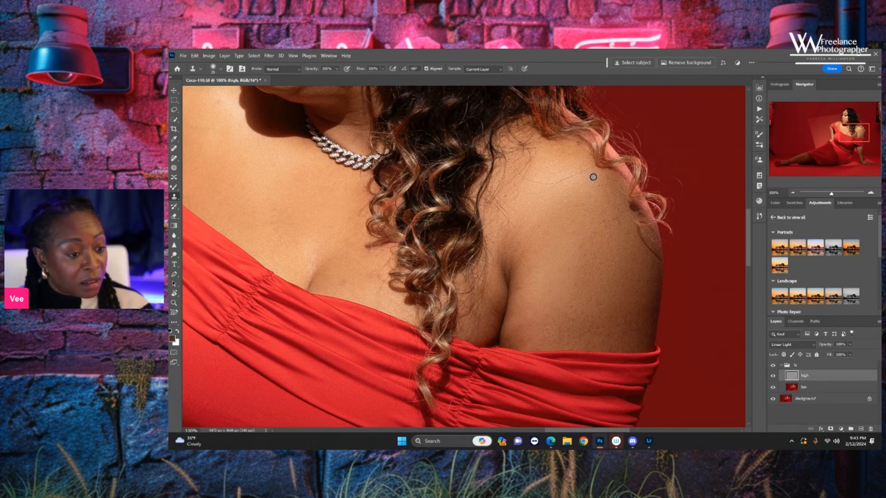
mouse_move(524, 178)
mouse_down()
mouse_move(580, 186)
mouse_move(592, 167)
mouse_move(556, 185)
mouse_up()
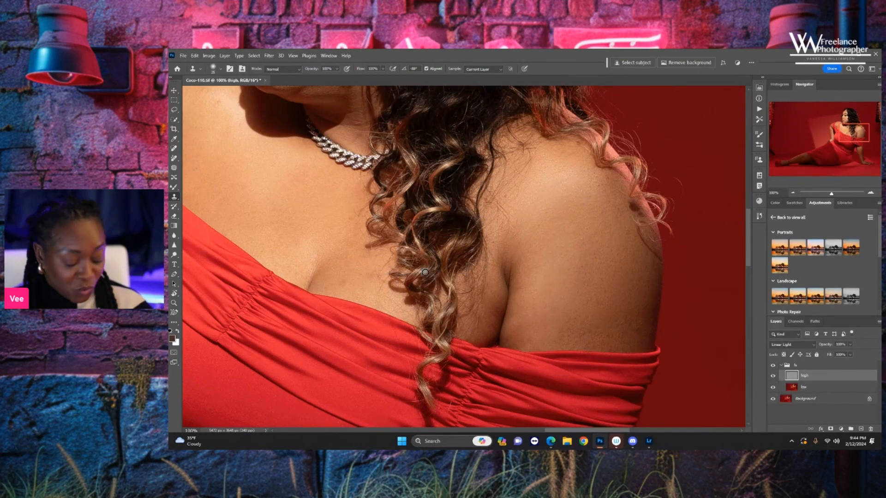
- Sample nearby clean skin and clone out the remaining blemishes just above the dress neckline, next to the curls
drag(390, 272, 470, 235)
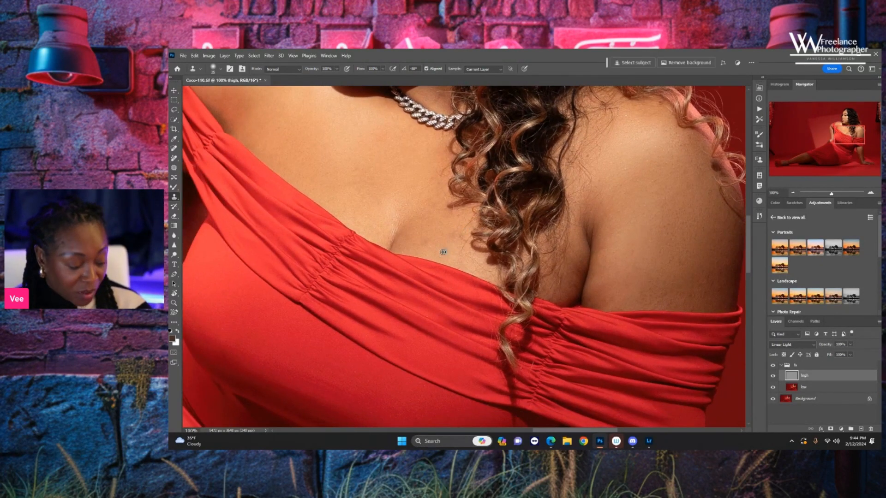
alt+click(427, 246)
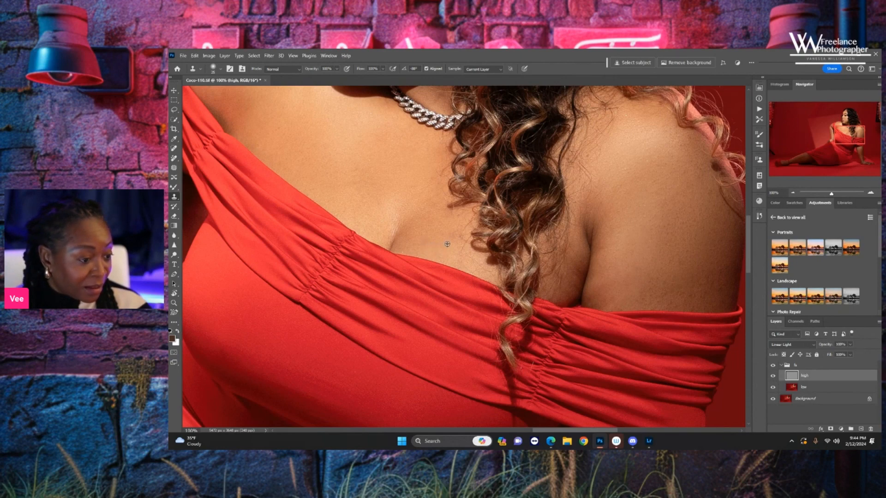
alt+click(447, 244)
drag(451, 235, 452, 248)
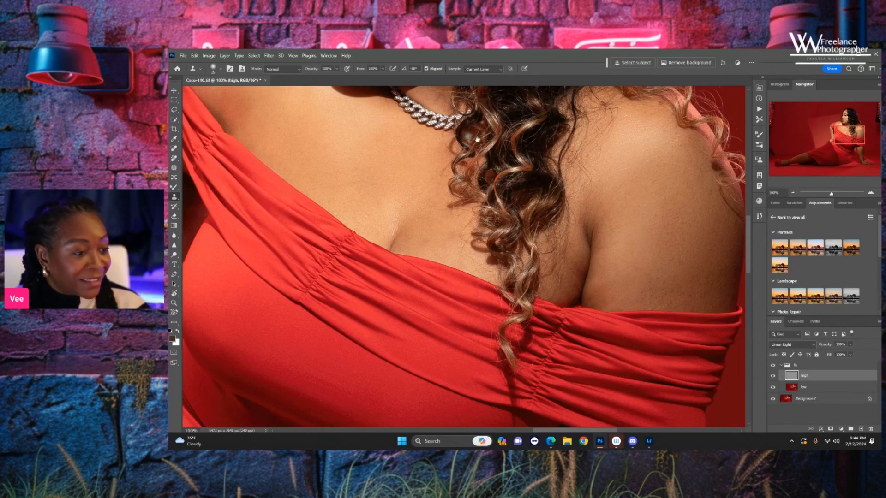
- Clone smoother skin texture over the bumps along the outer cheek beside the hair
drag(469, 136, 533, 323)
drag(466, 118, 577, 211)
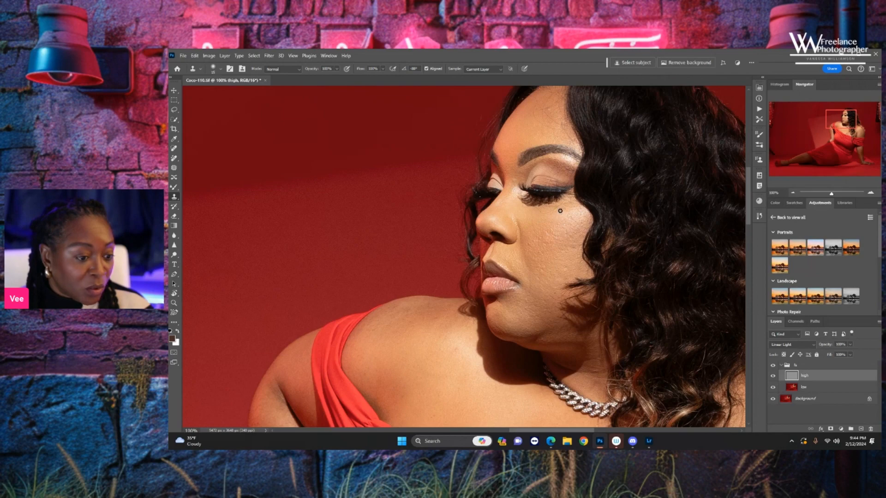
key(ctrl+plus)
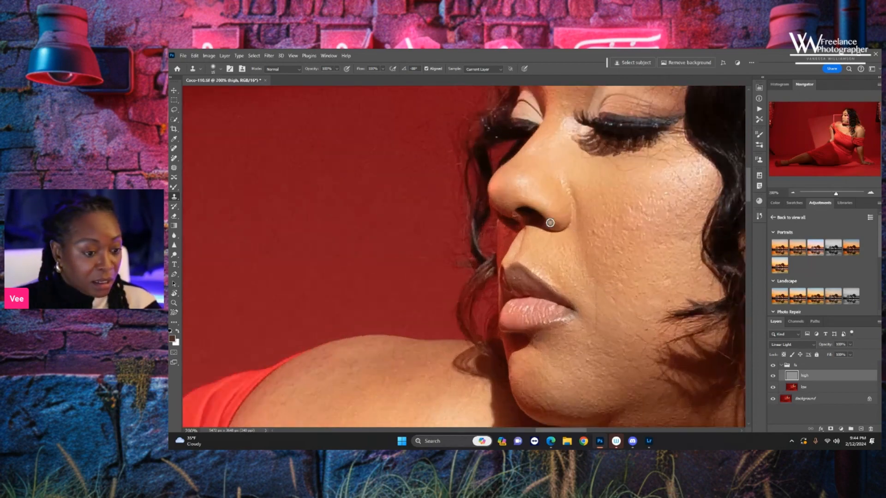
drag(685, 146, 620, 223)
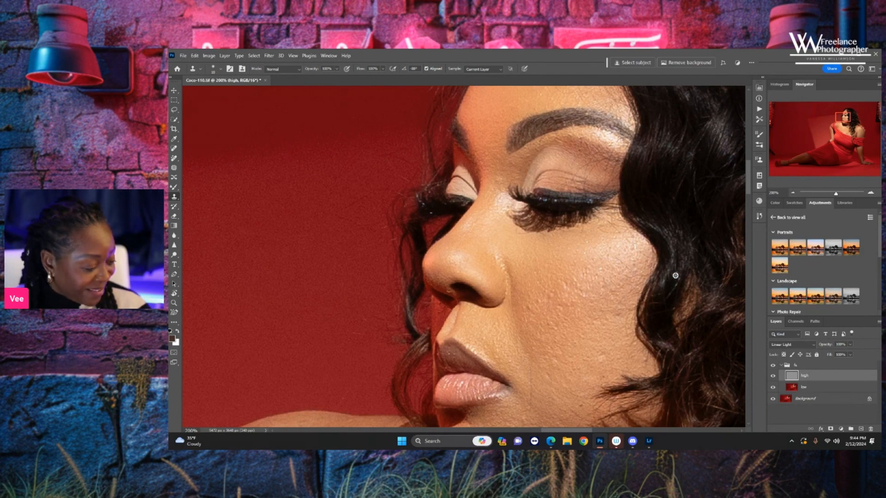
drag(630, 276, 630, 286)
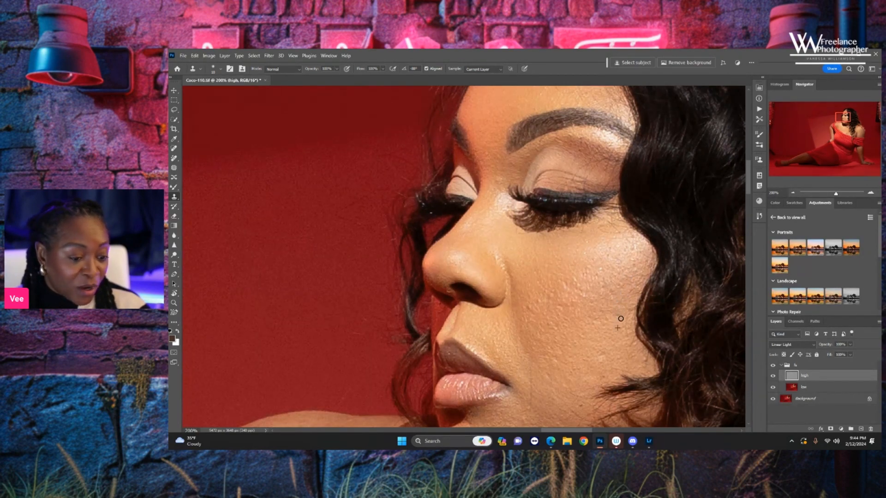
drag(621, 319, 619, 321)
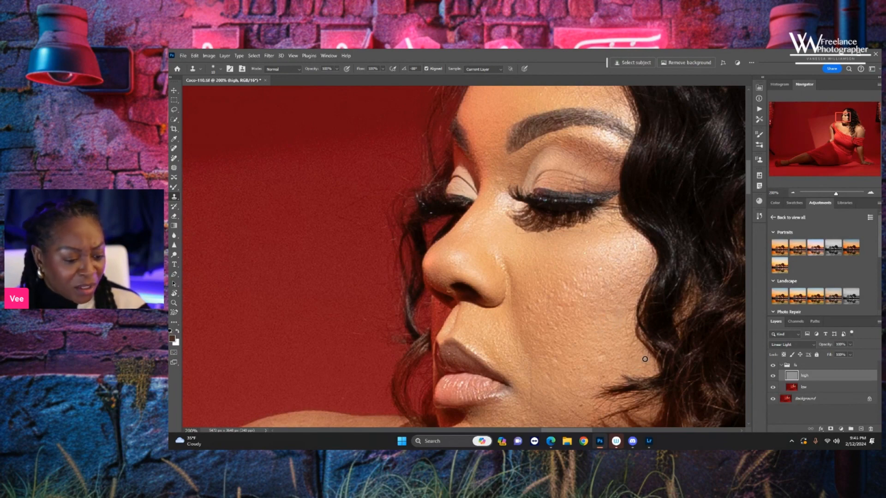
- Sample clean eyelid texture and clone it over the creases and flecks between the lashes and eyebrow
alt+click(580, 160)
drag(586, 164, 578, 171)
alt+click(577, 159)
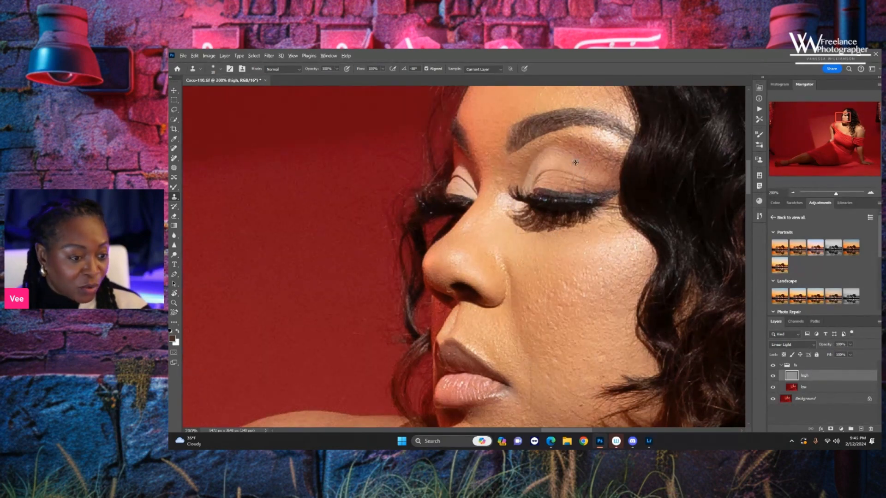
click(577, 171)
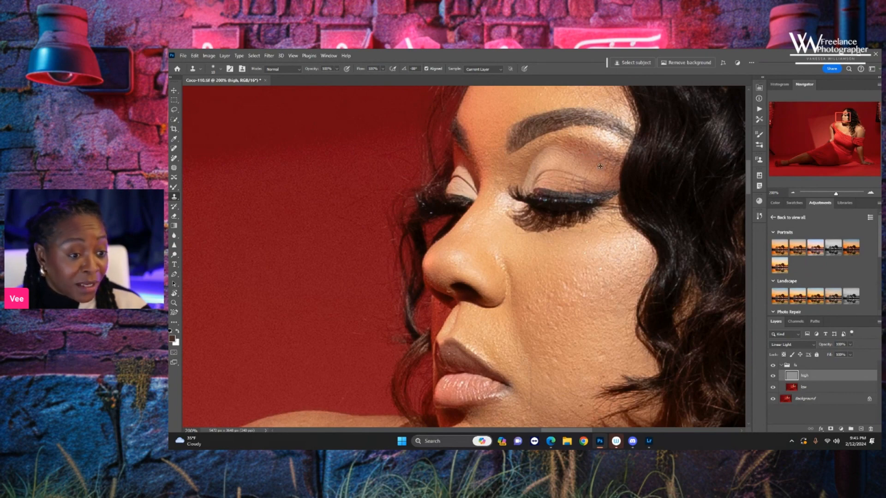
click(598, 162)
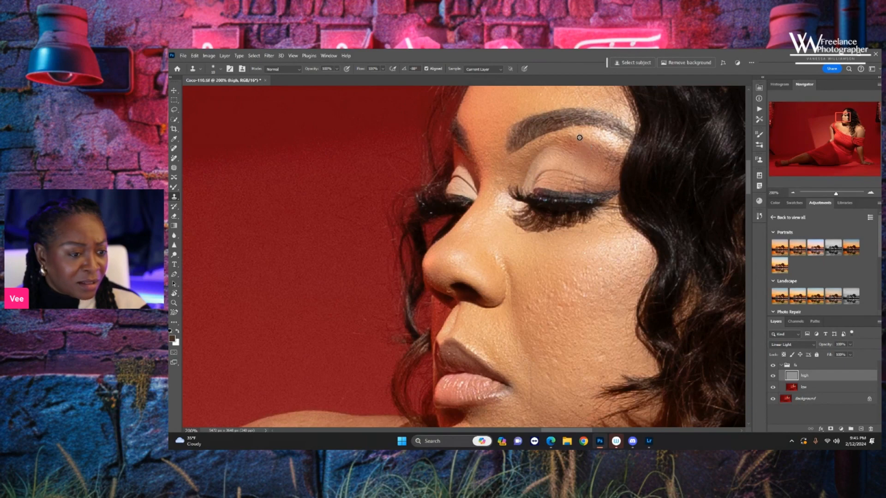
scroll(567, 161, up, 3)
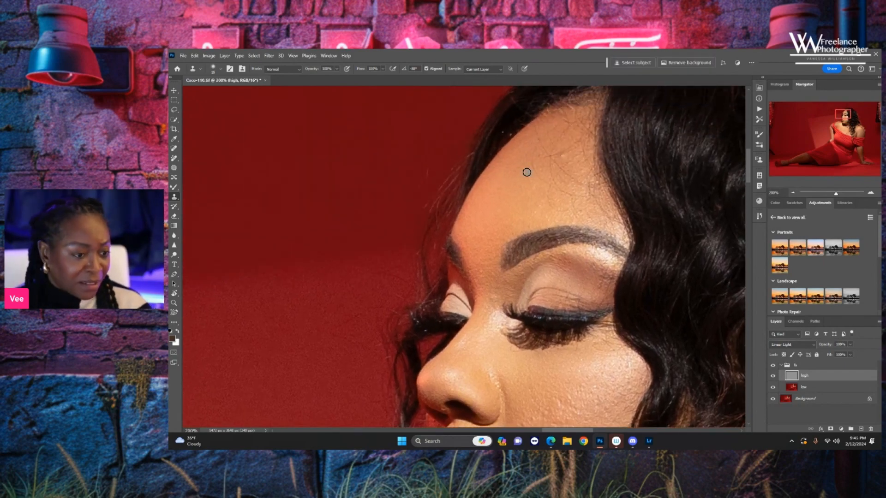
- Sample clean forehead texture and clone it over the bump and rough spots between the hairline and eyebrow
alt+click(540, 184)
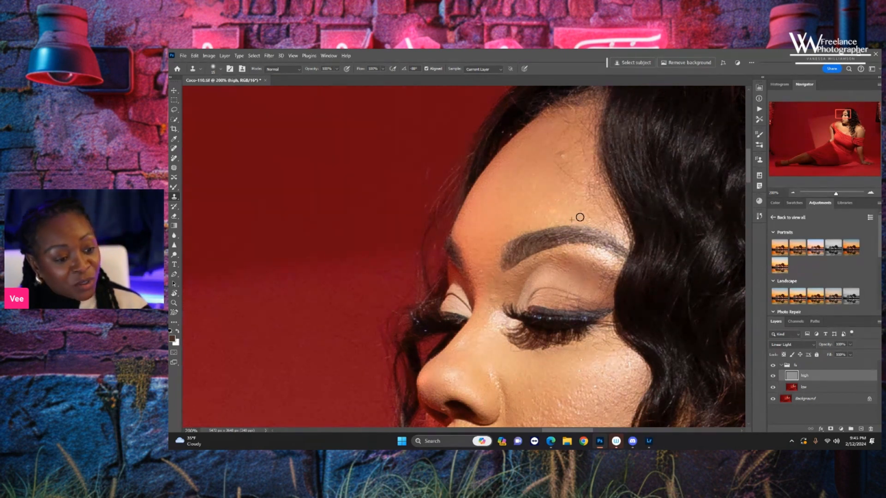
alt+click(563, 171)
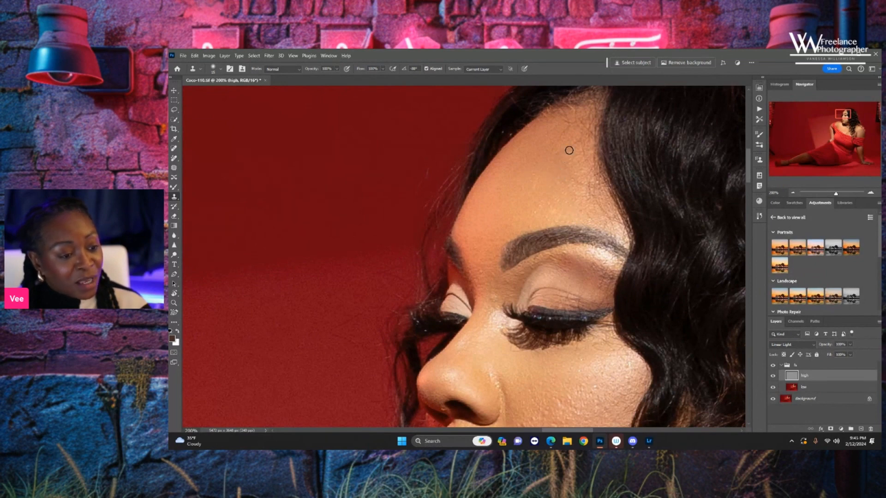
alt+click(555, 171)
alt+click(565, 141)
drag(565, 131, 553, 159)
alt+click(544, 148)
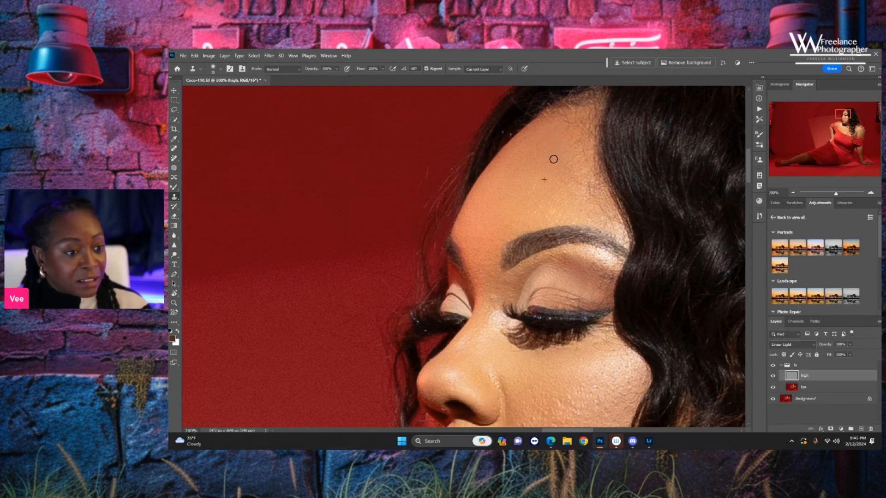
alt+click(572, 219)
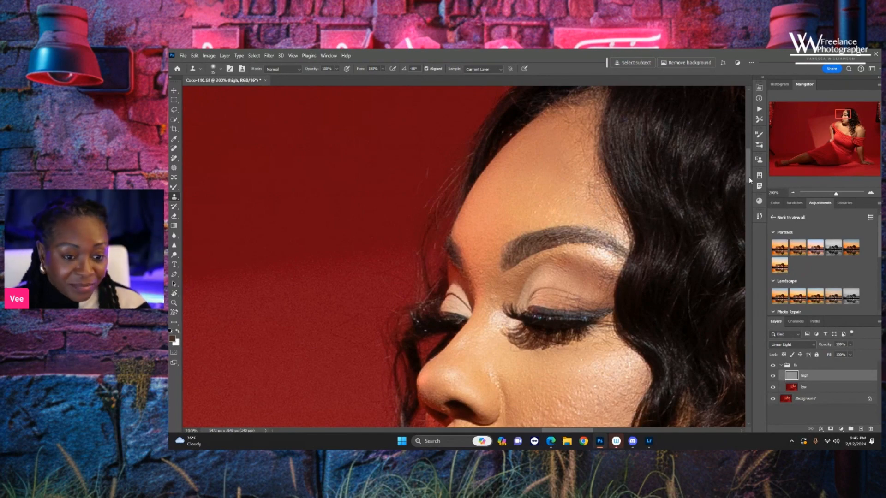
- Compare the portrait before and after retouching by hiding and showing the group that holds the high and low layers
scroll(750, 179, up, 3)
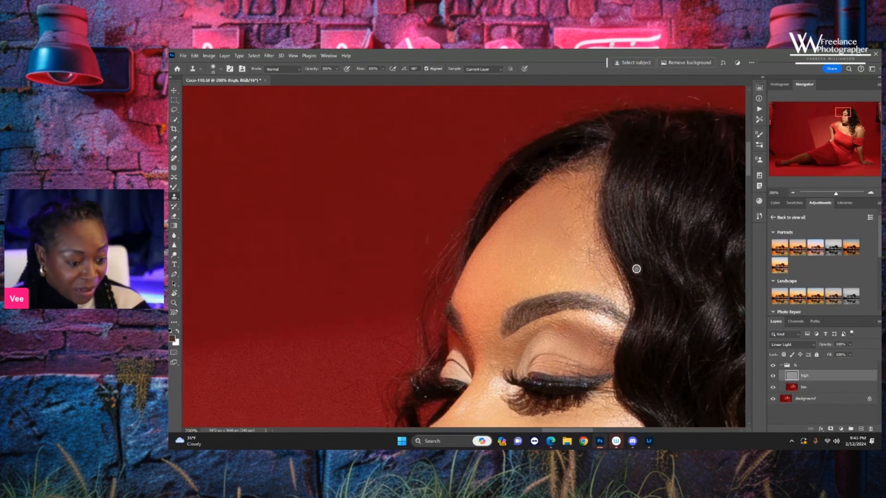
scroll(636, 269, down, 3)
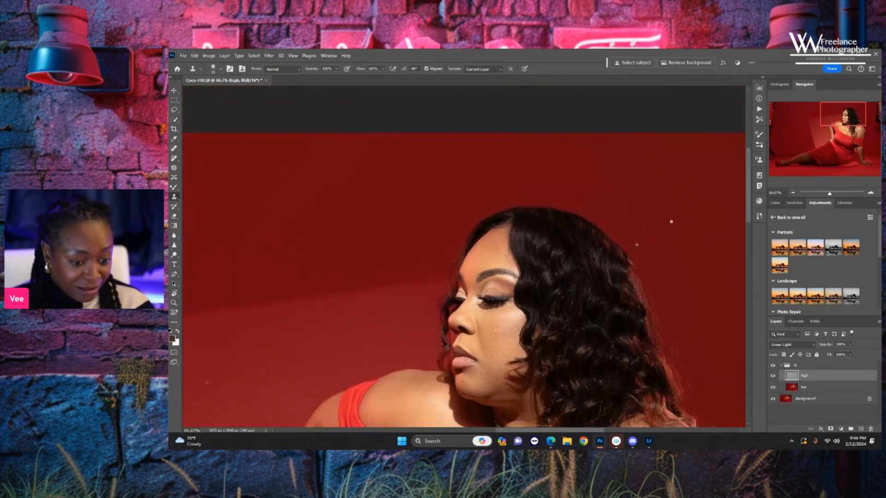
drag(748, 183, 747, 219)
click(773, 366)
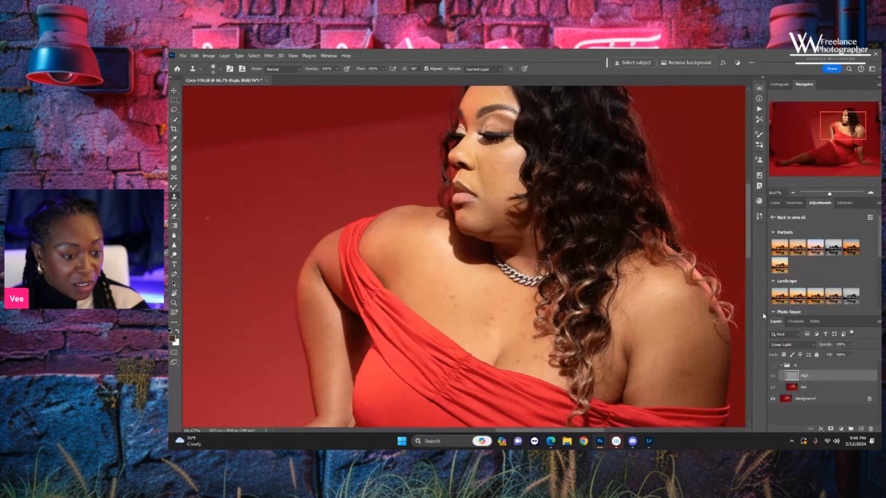
scroll(750, 242, up, 2)
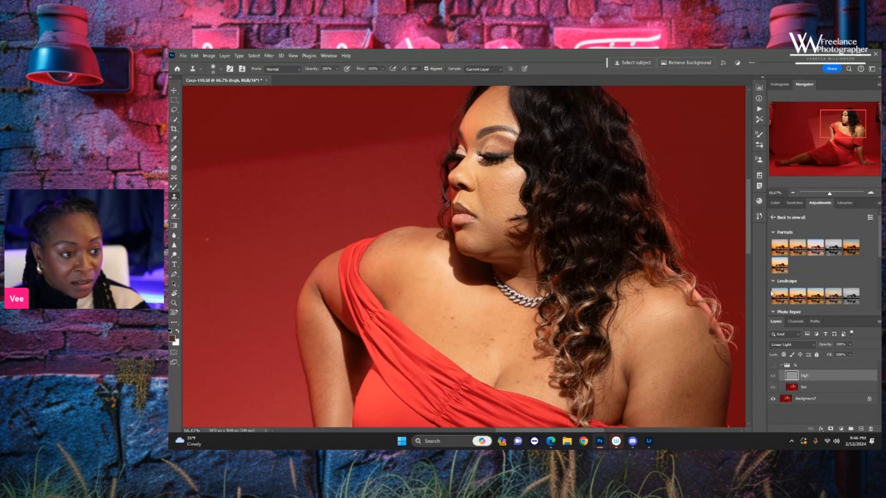
click(773, 365)
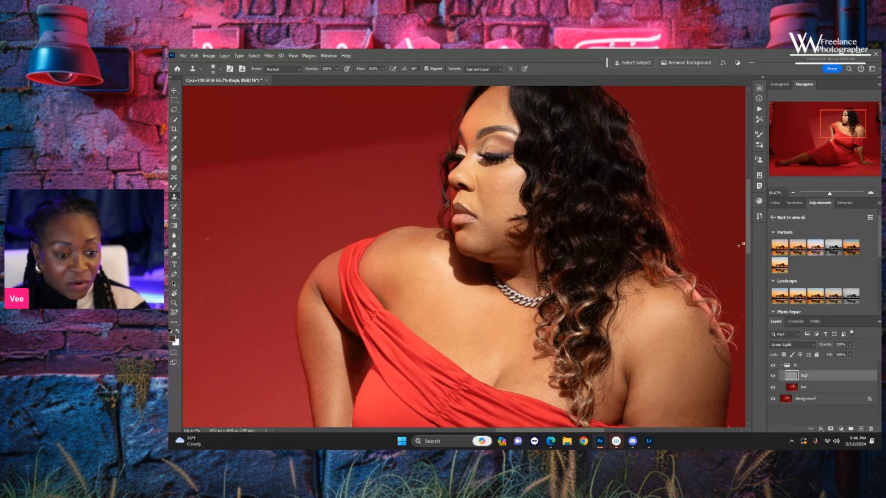
drag(749, 241, 750, 248)
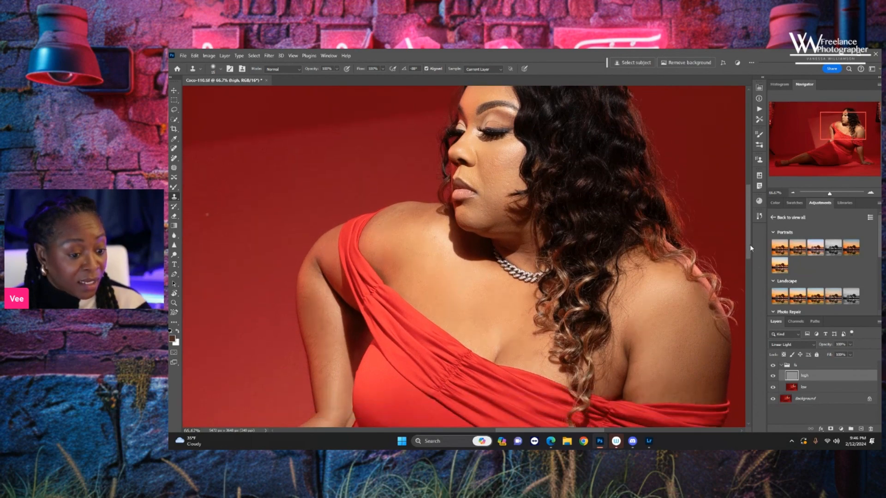
key(ctrl+plus)
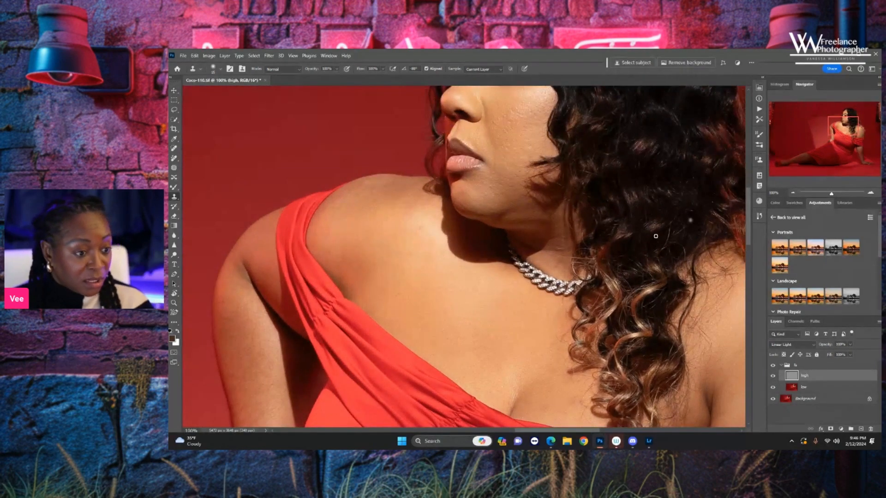
- On the low layer, lasso the chest and front shoulder skin between the necklace, the curls and the dress neckline
key(l)
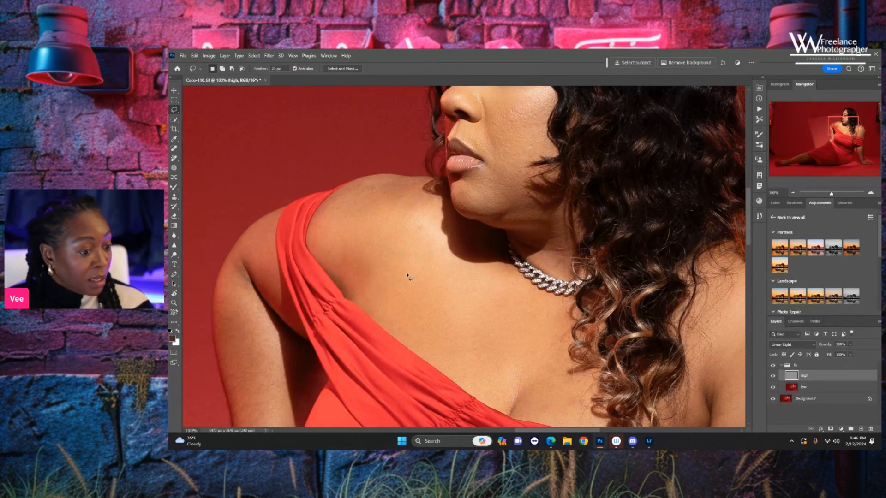
key(ctrl+minus)
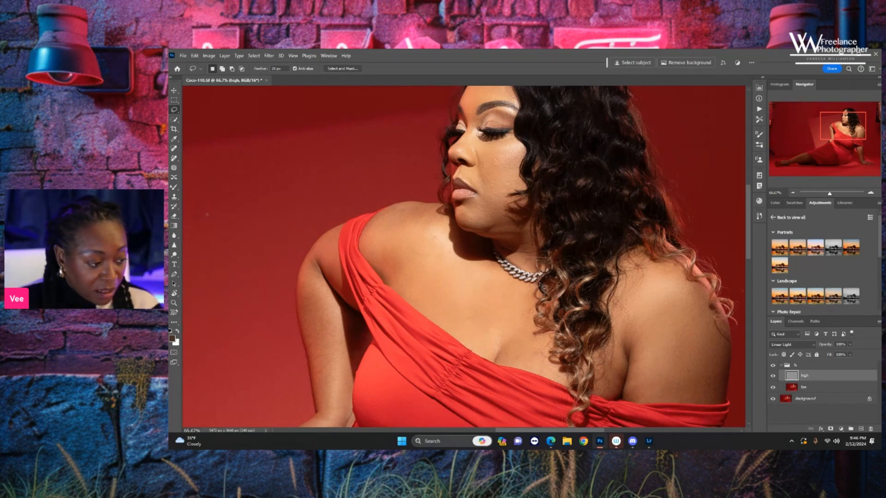
drag(535, 285, 508, 284)
click(517, 194)
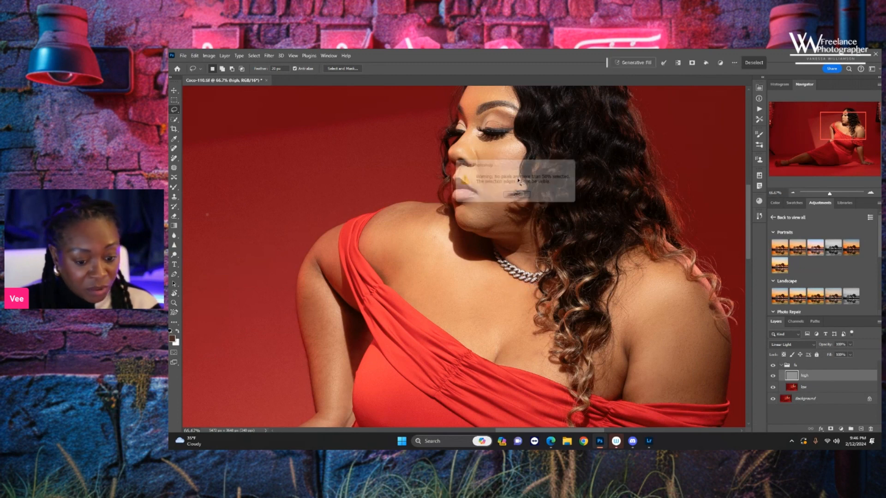
click(828, 388)
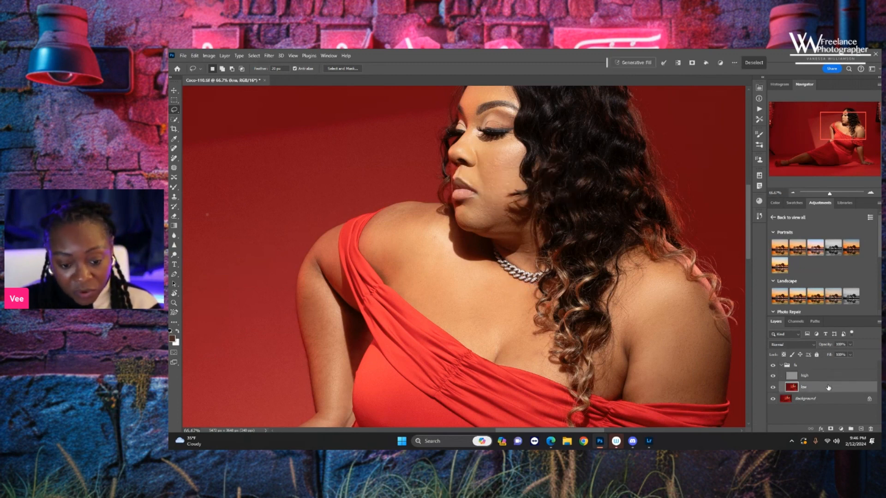
click(536, 285)
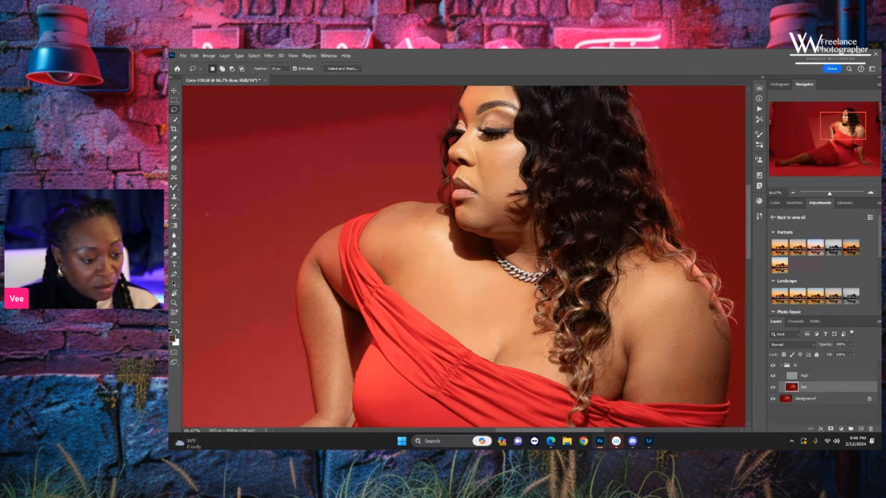
mouse_move(535, 285)
mouse_down()
mouse_move(505, 278)
mouse_move(441, 212)
mouse_up()
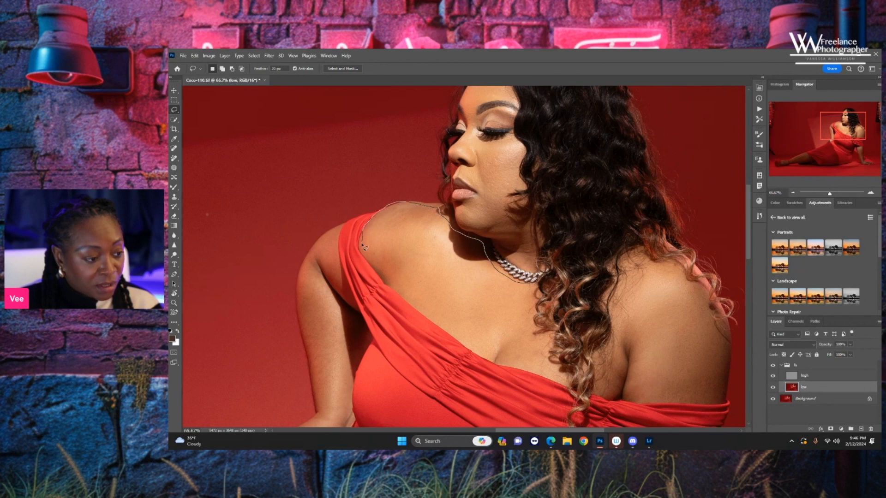
drag(362, 245, 378, 262)
drag(403, 293, 424, 315)
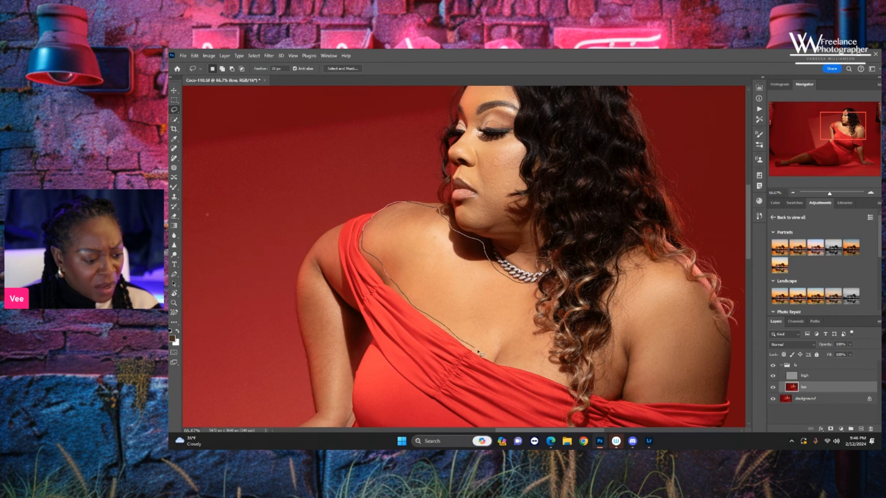
mouse_move(521, 368)
mouse_down()
mouse_move(568, 388)
mouse_move(545, 352)
mouse_move(552, 341)
mouse_move(523, 331)
mouse_move(536, 311)
mouse_move(537, 286)
mouse_up()
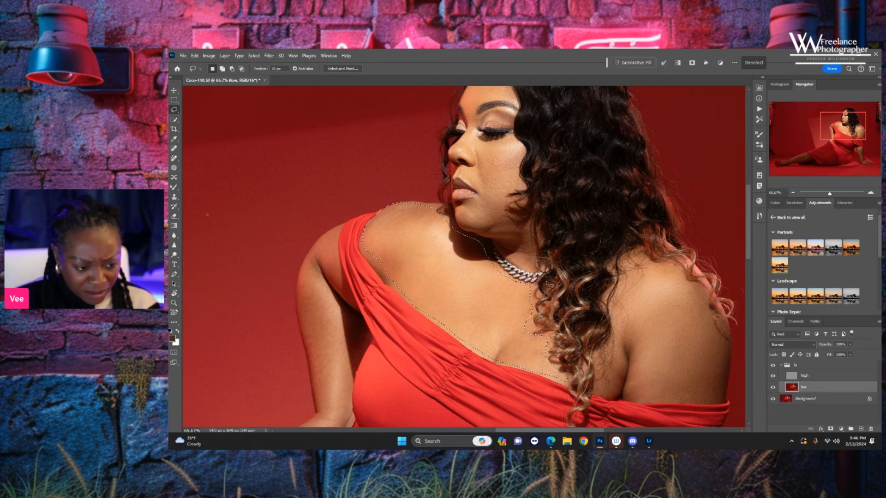
- Apply a Gaussian Blur with a 7.2-pixel radius to the selected chest skin and clear the selection
click(269, 56)
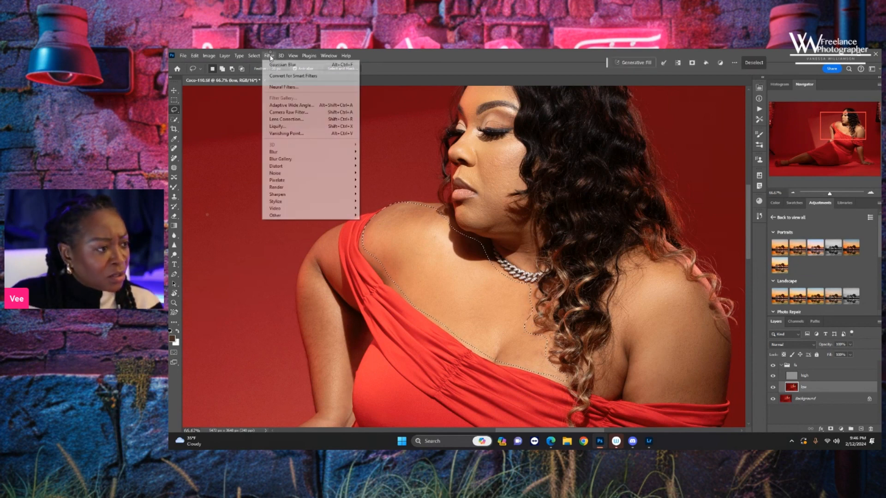
mouse_move(359, 154)
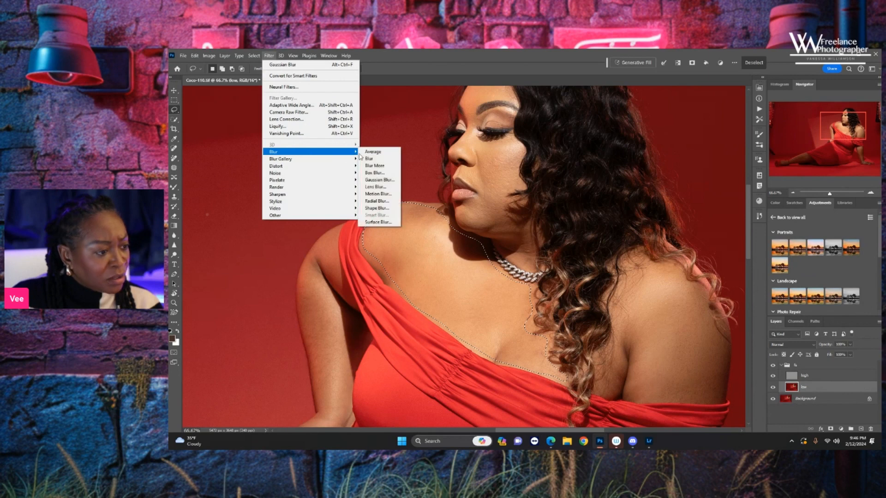
click(390, 180)
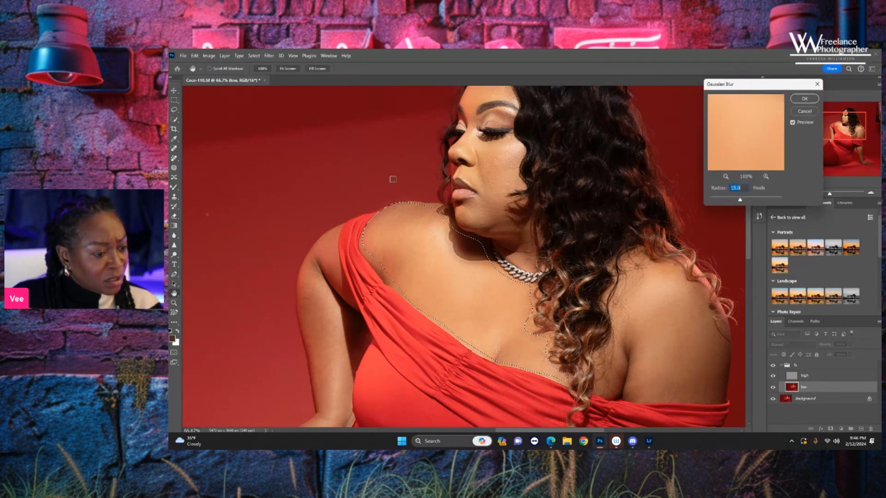
click(733, 199)
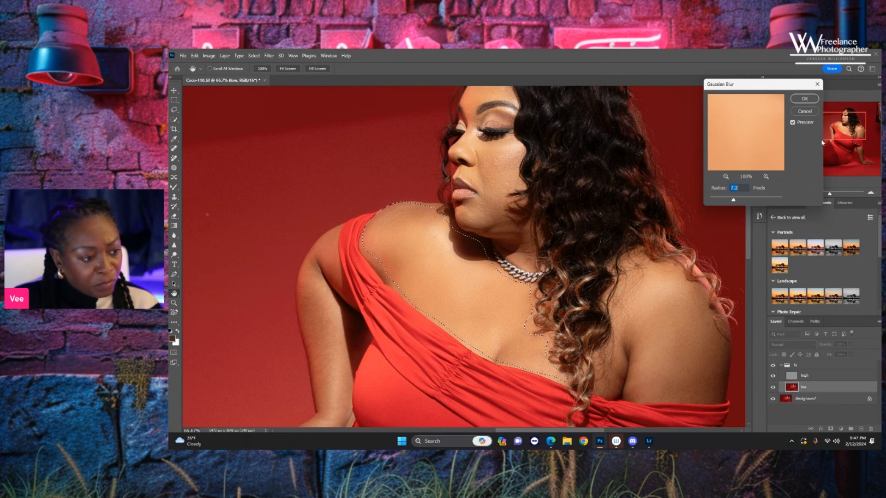
click(804, 98)
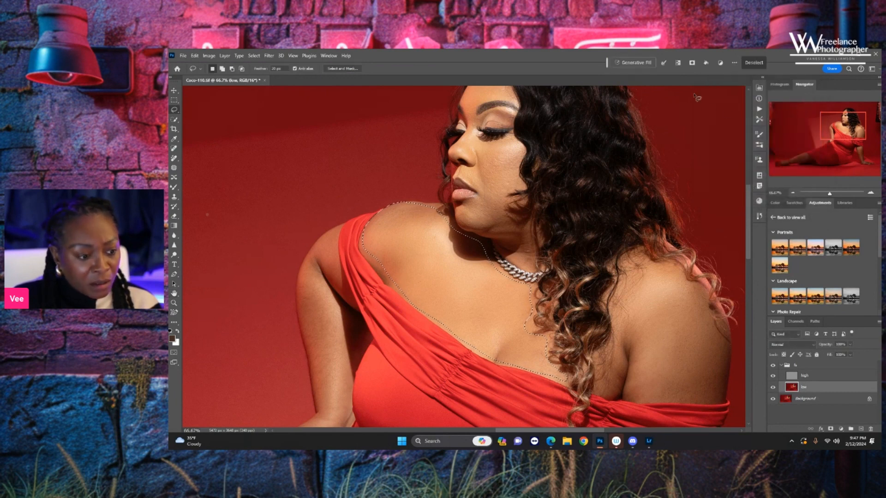
click(759, 63)
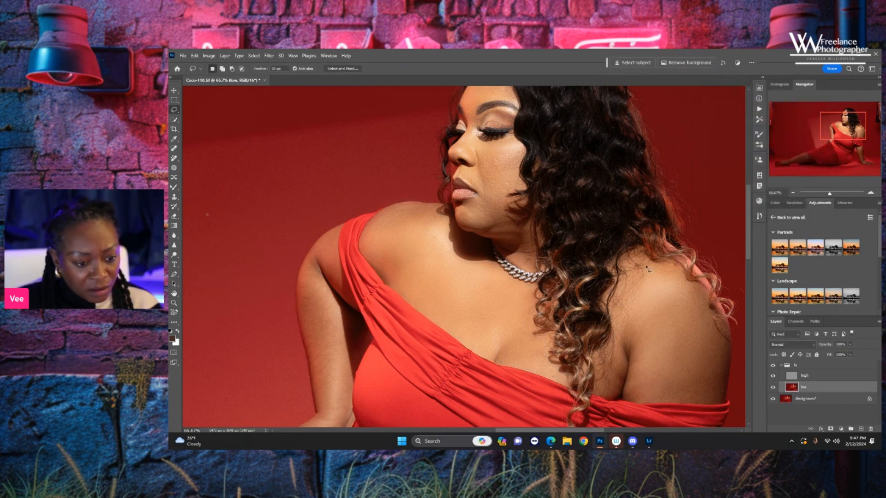
- Lasso the bare upper arm and shoulder beside the curls, soften it with a 10-pixel Gaussian Blur, and deselect
drag(649, 262, 636, 269)
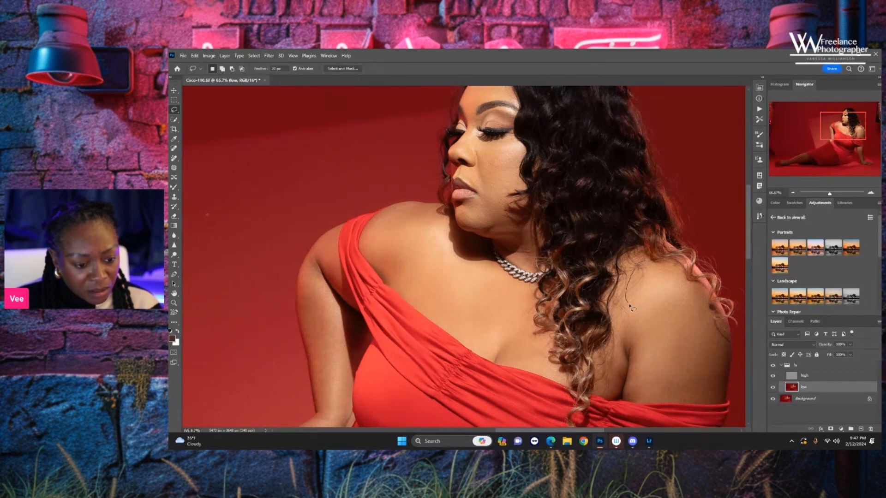
mouse_move(637, 336)
mouse_down()
mouse_move(625, 396)
mouse_move(724, 401)
mouse_move(730, 347)
mouse_move(714, 328)
mouse_move(707, 289)
mouse_move(676, 265)
mouse_move(636, 264)
mouse_up()
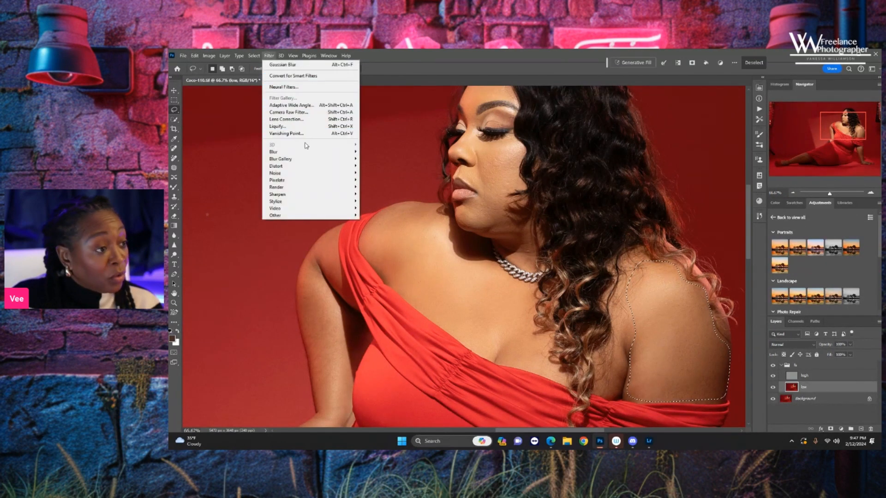
mouse_move(307, 152)
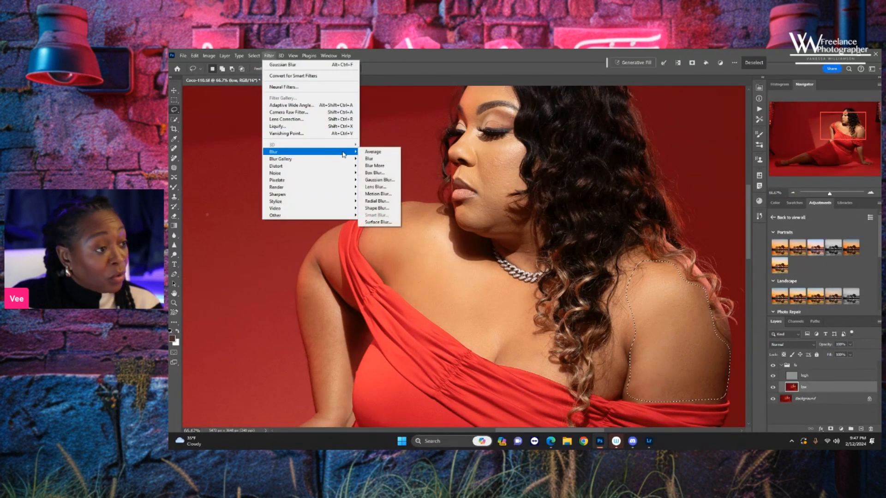
click(391, 179)
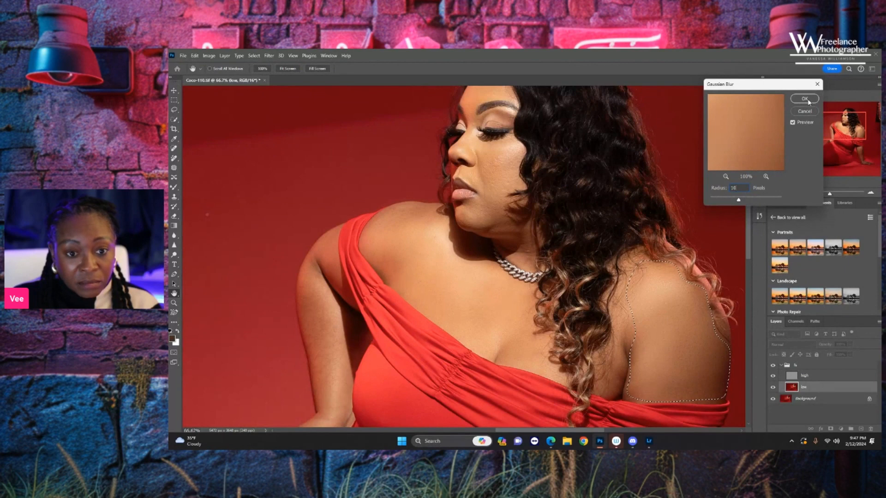
click(803, 98)
click(754, 63)
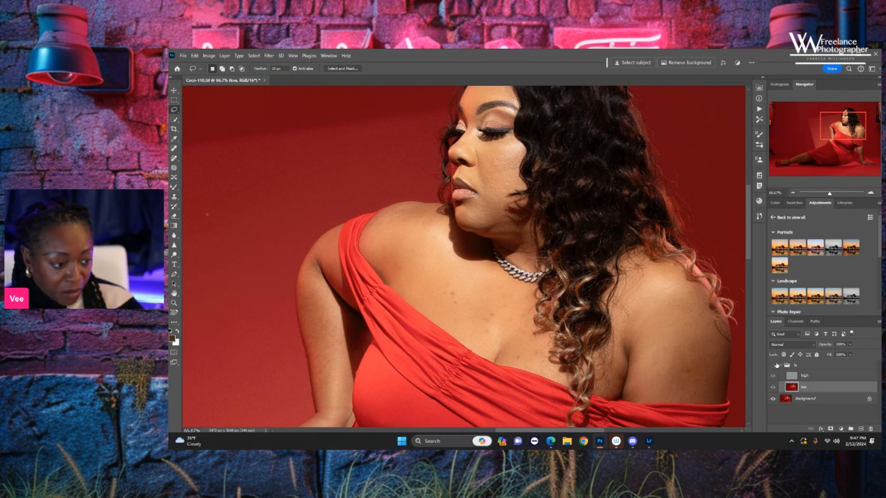
click(773, 366)
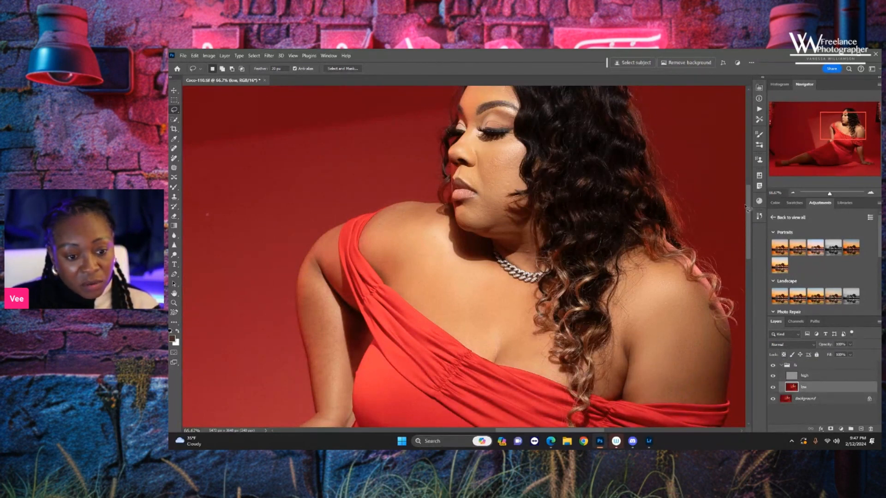
- Lasso the cheek, chin and jaw skin on the low layer, keeping the eye, nostril and lips outside the selection
drag(747, 214, 747, 199)
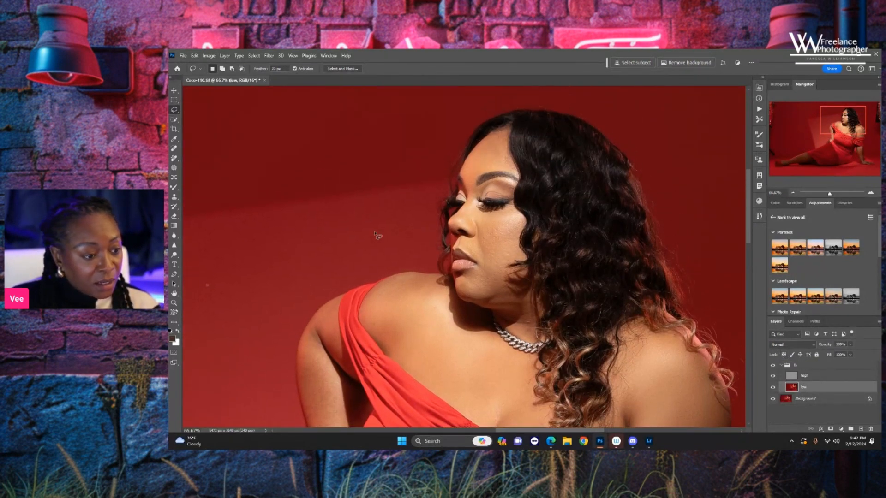
drag(476, 205, 474, 203)
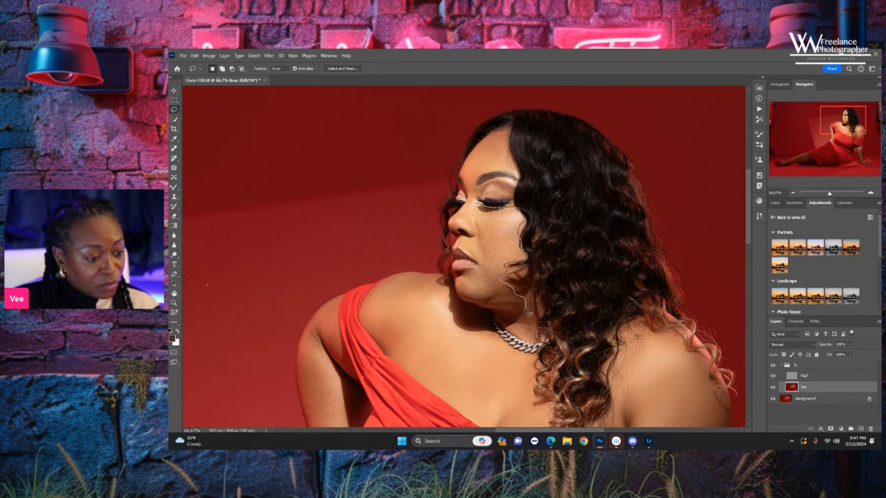
drag(529, 314, 493, 315)
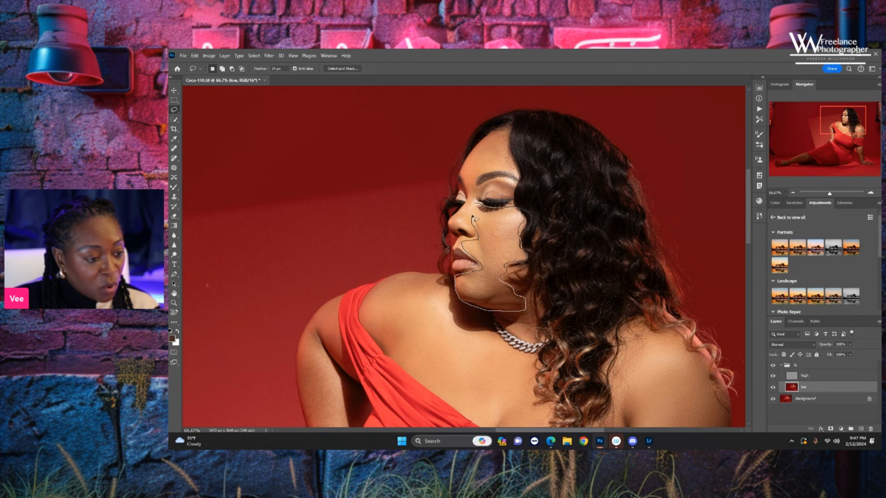
drag(477, 206, 475, 204)
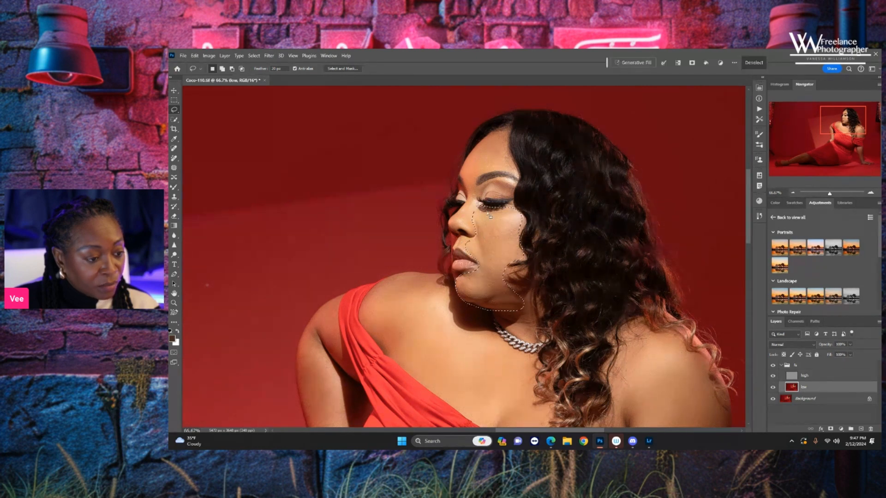
- Apply a 10-pixel Gaussian Blur to the selected cheek, chin and jaw skin, and clear the selection
click(269, 55)
mouse_move(356, 153)
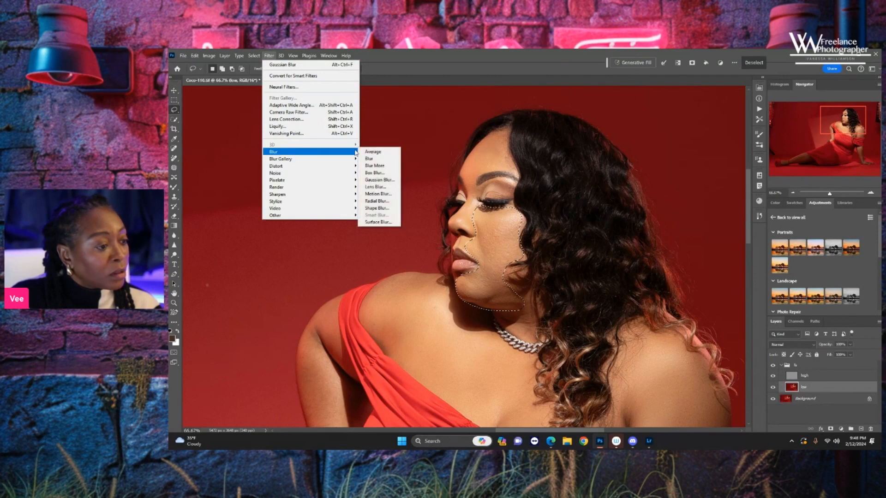
click(380, 180)
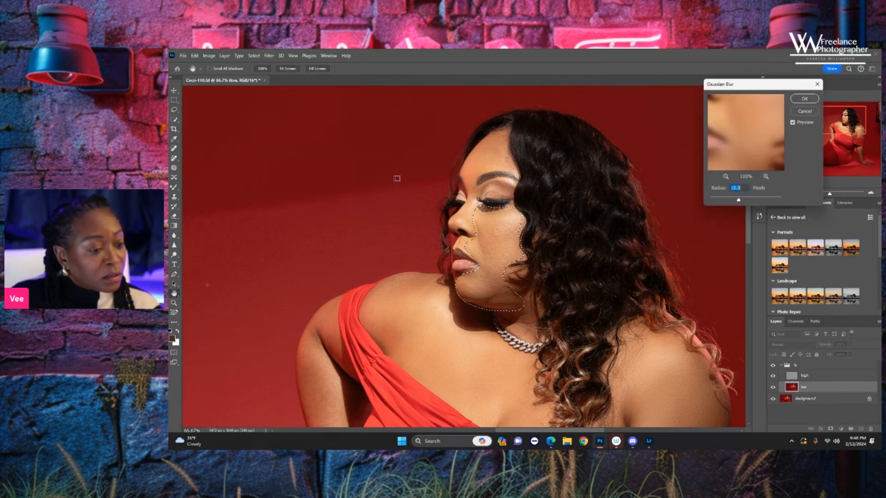
click(804, 98)
key(ctrl+d)
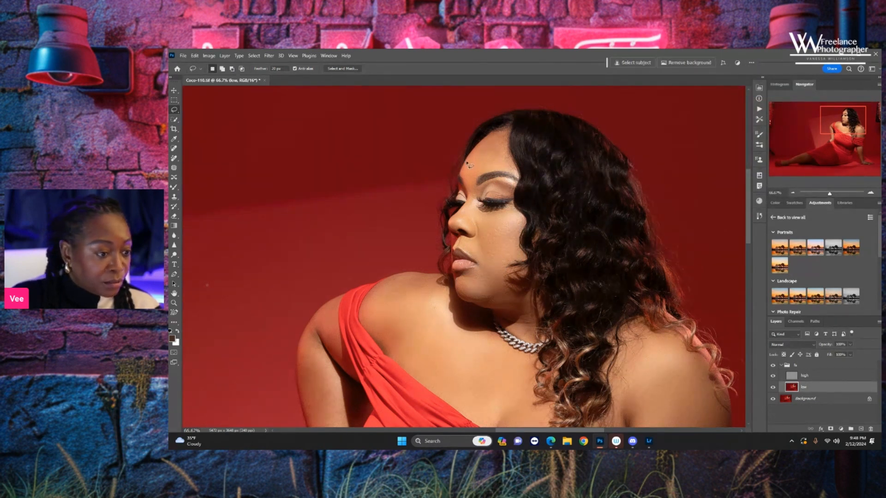
- Lasso the forehead skin between the hairline and eyebrows on the low layer and soften it with a 10-pixel Gaussian Blur
drag(466, 163, 467, 161)
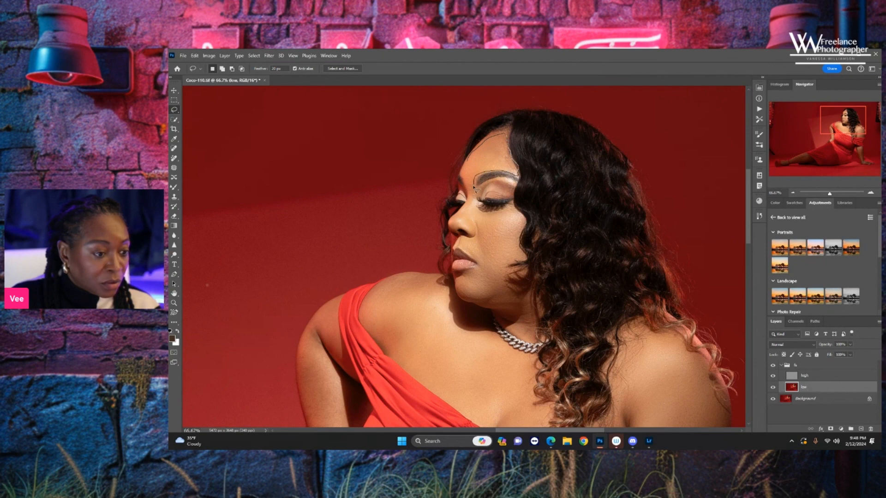
drag(468, 167, 467, 165)
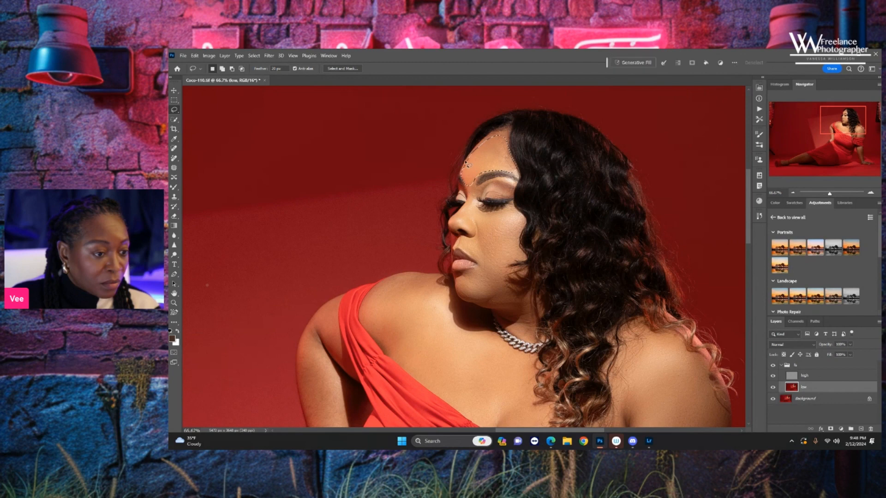
click(270, 56)
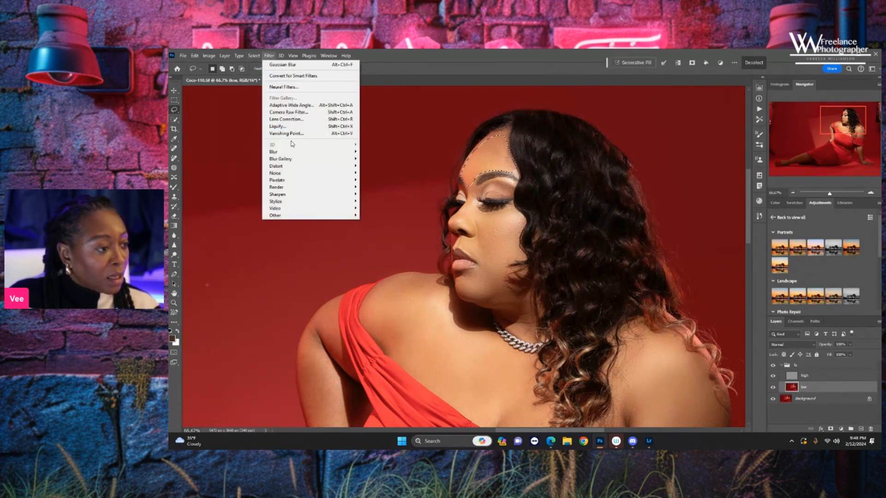
mouse_move(315, 153)
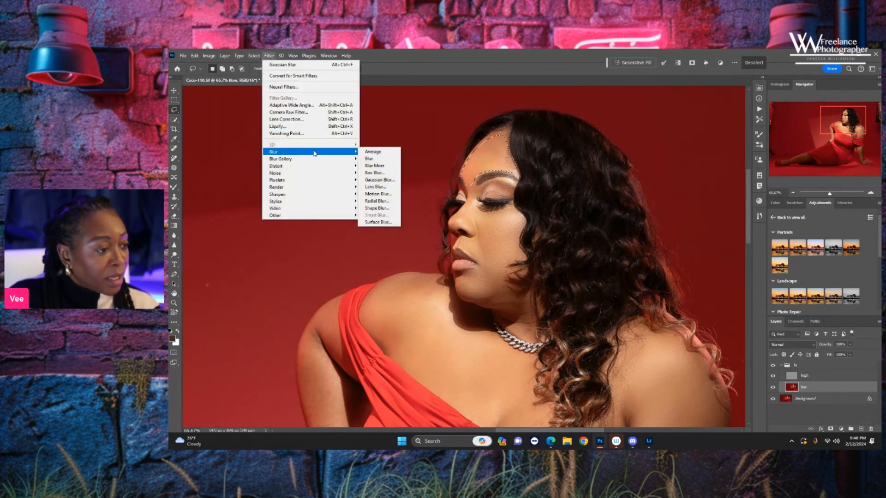
click(383, 179)
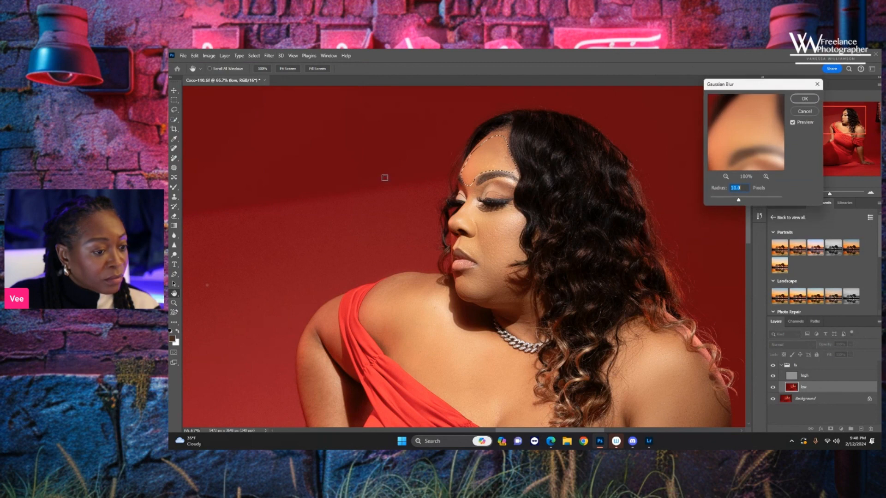
click(804, 98)
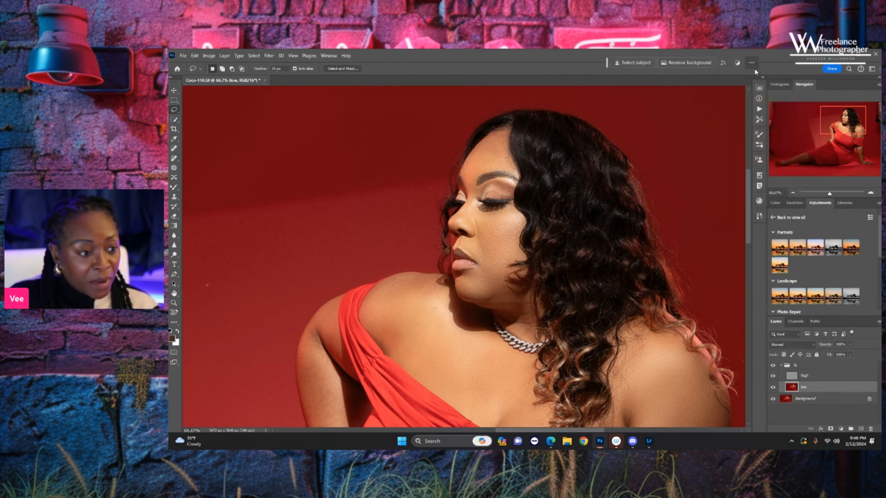
- Fit the whole photo in view and compare it with and without the retouching group
drag(747, 199, 748, 211)
key(ctrl+minus)
key(ctrl+minus)
key(ctrl+minus)
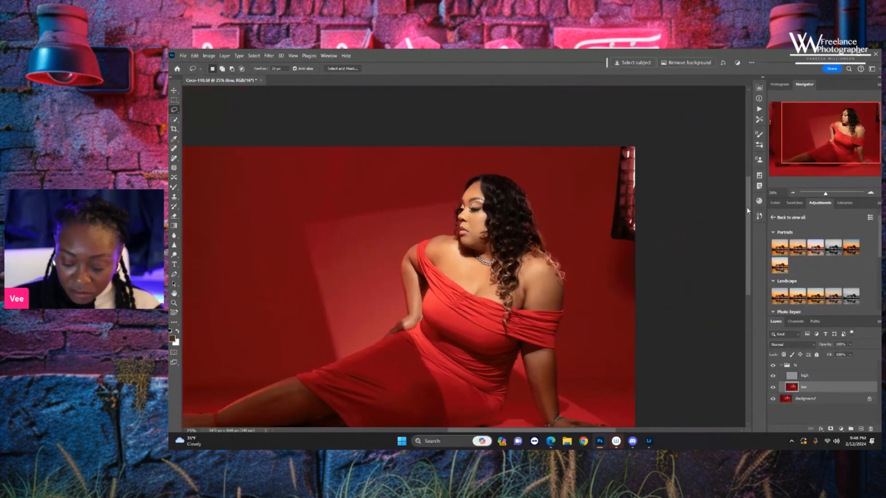
key(ctrl+0)
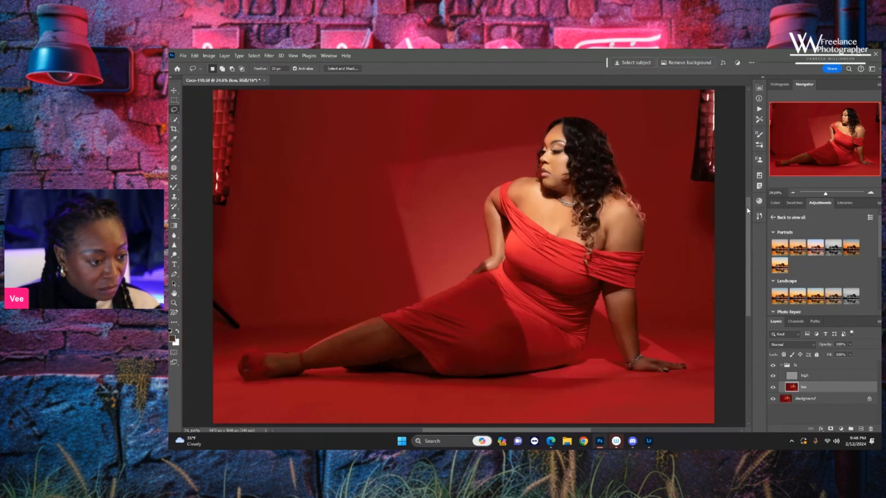
click(773, 367)
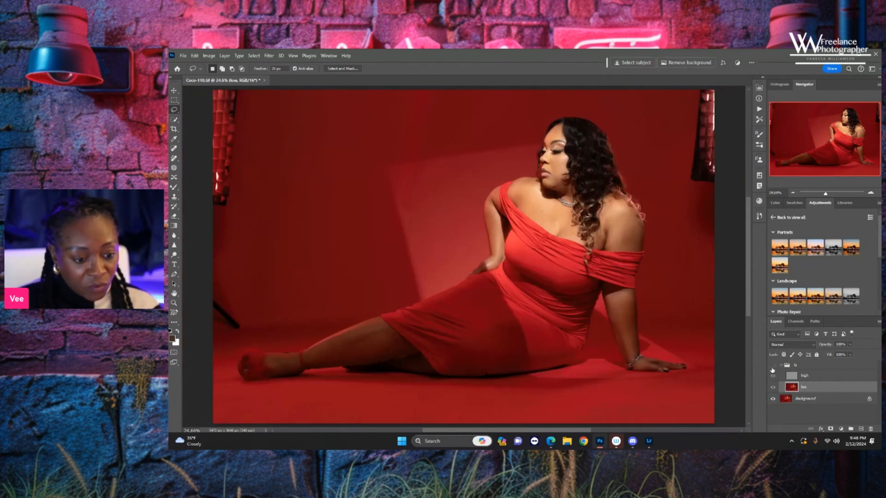
click(772, 367)
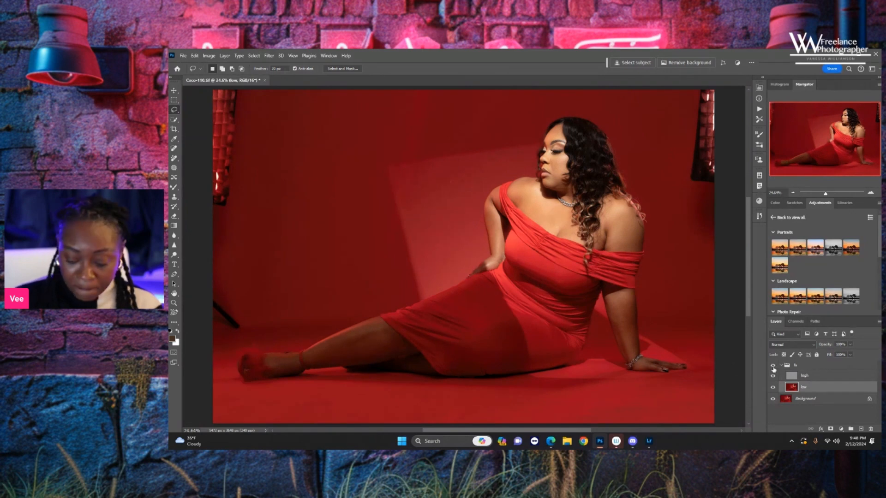
- Hide the high layer to work on the low-layer tones of the supporting arm beside the dress
key(ctrl+plus)
key(ctrl+plus)
key(ctrl+plus)
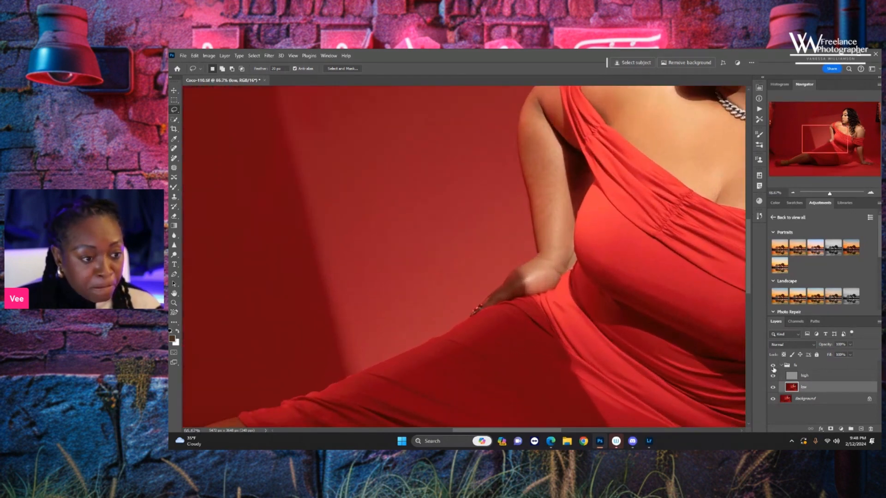
drag(691, 280, 403, 190)
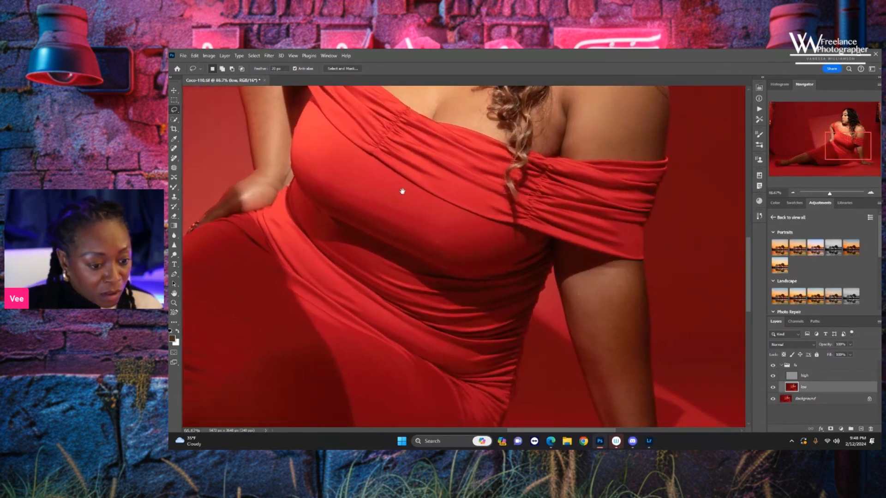
drag(588, 286, 571, 250)
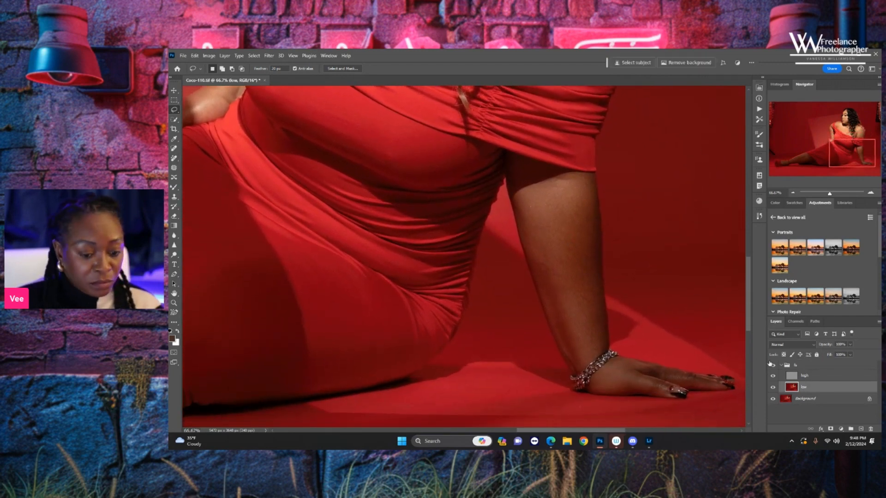
click(773, 376)
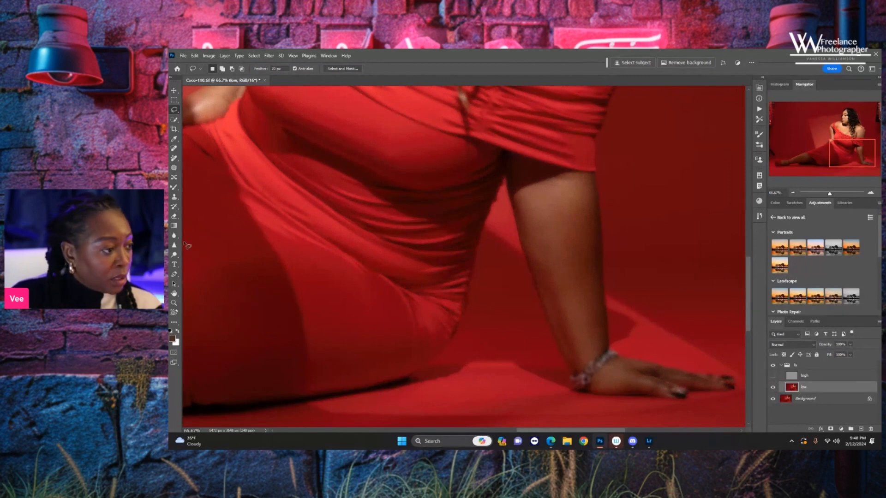
- Blend the supporting arm's skin from sleeve to bracelet with an enlarged Mixer Brush on the low layer, and show the high layer again
click(175, 188)
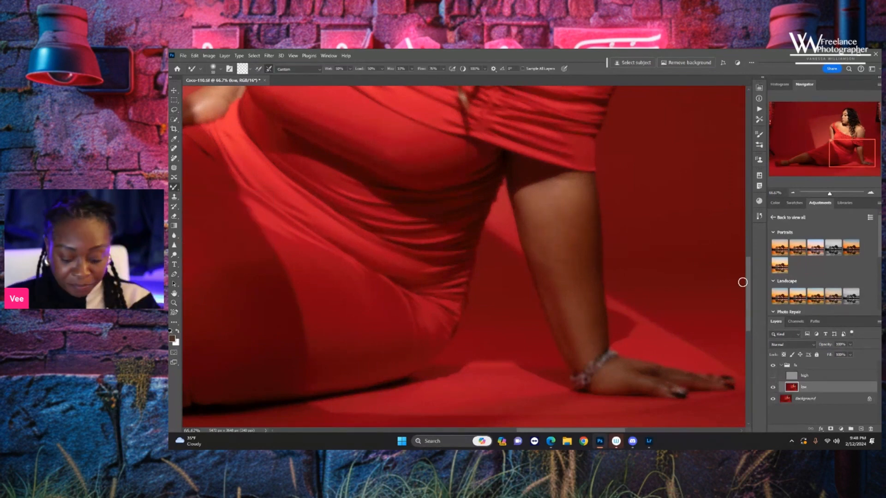
key(bracketright)
key(bracketright)
key(bracketright)
key(bracketright)
key(bracketright)
key(bracketright)
key(bracketright)
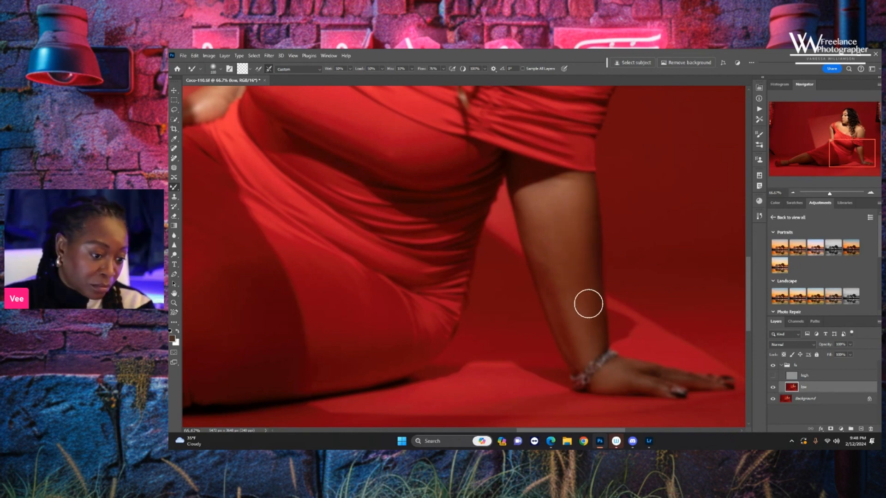
mouse_move(535, 217)
mouse_down()
mouse_move(540, 249)
mouse_move(572, 336)
mouse_up()
drag(558, 243, 585, 339)
mouse_move(571, 214)
mouse_down()
mouse_move(573, 227)
mouse_move(553, 231)
mouse_up()
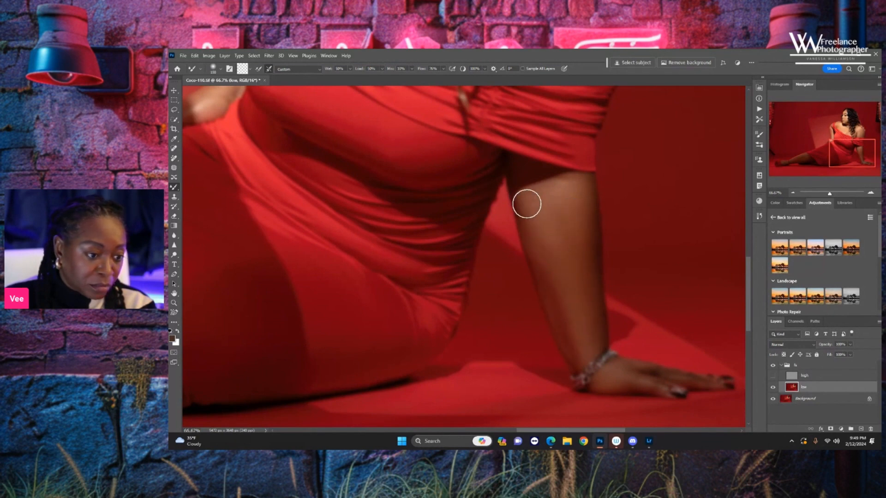
drag(527, 203, 559, 233)
drag(582, 204, 596, 315)
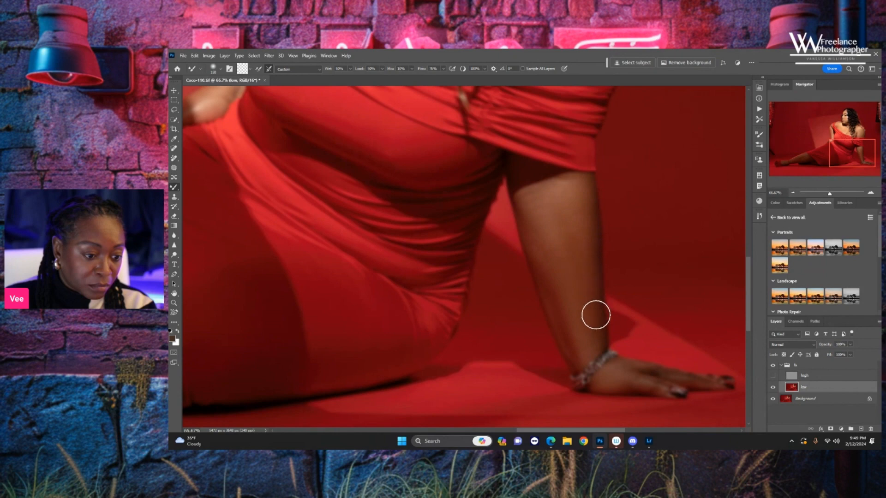
click(773, 376)
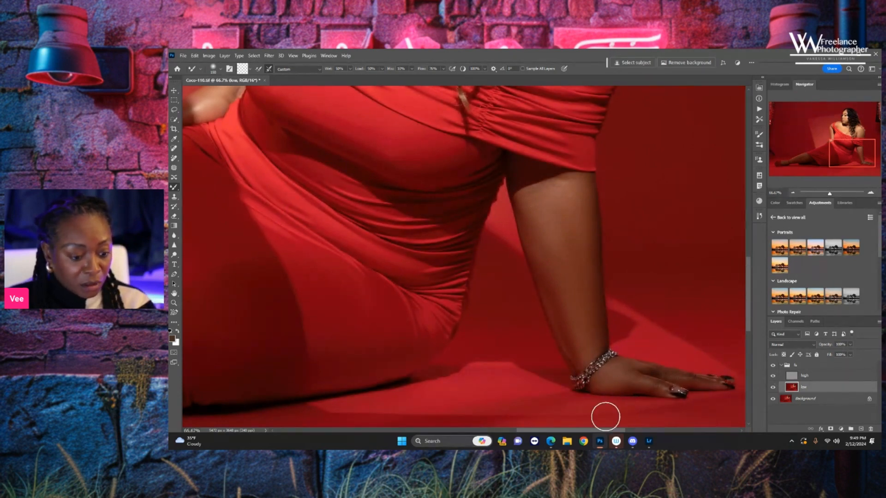
- Check the bent arm with the high layer hidden, and compare the whole photo with and without the retouching group
drag(607, 430, 542, 430)
drag(748, 295, 745, 224)
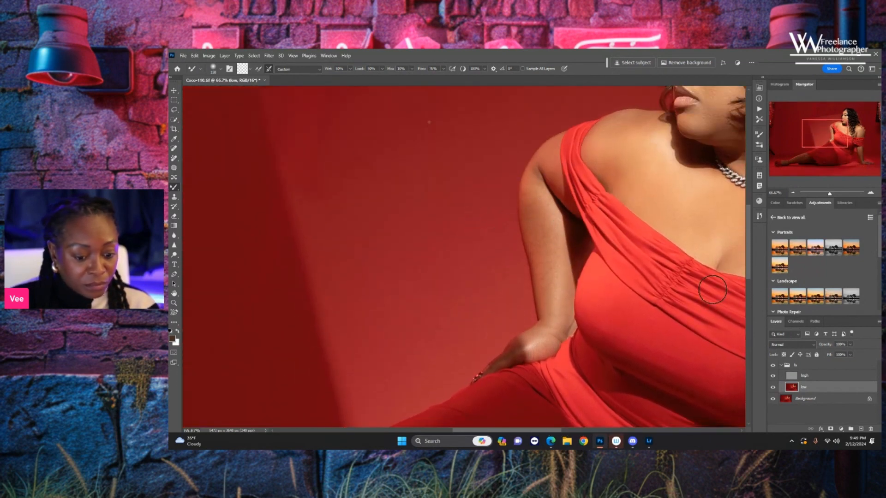
click(773, 377)
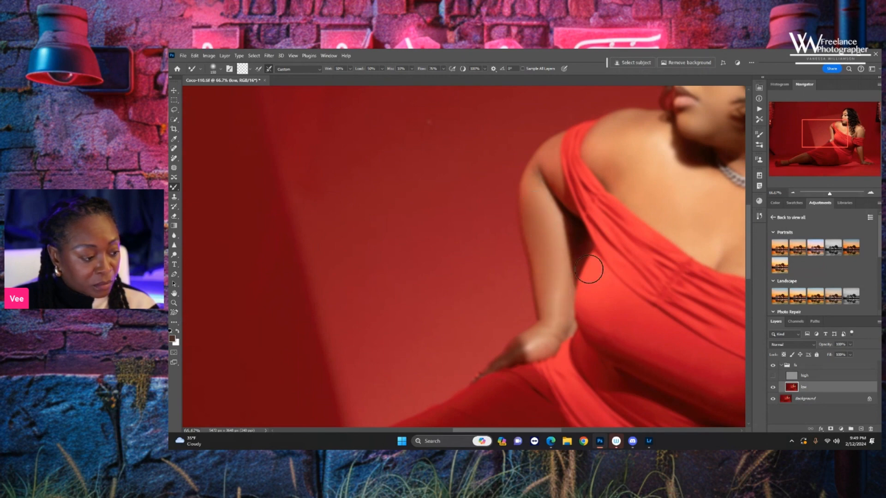
click(773, 377)
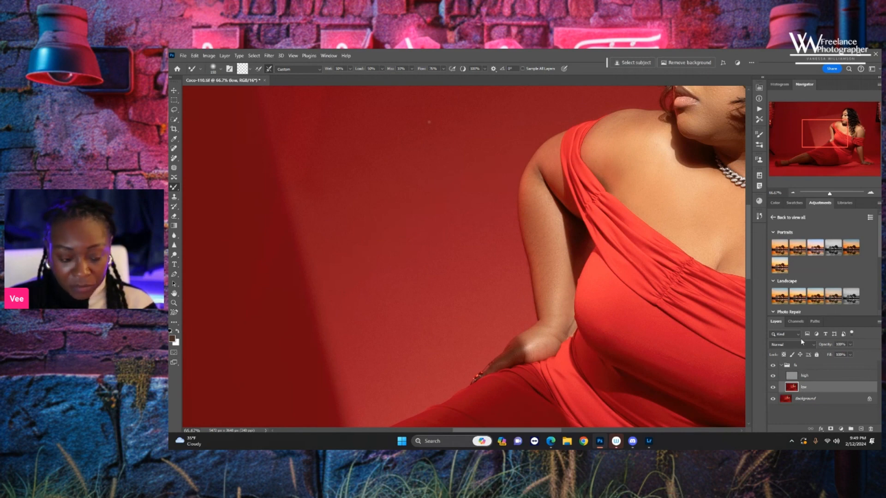
key(ctrl+0)
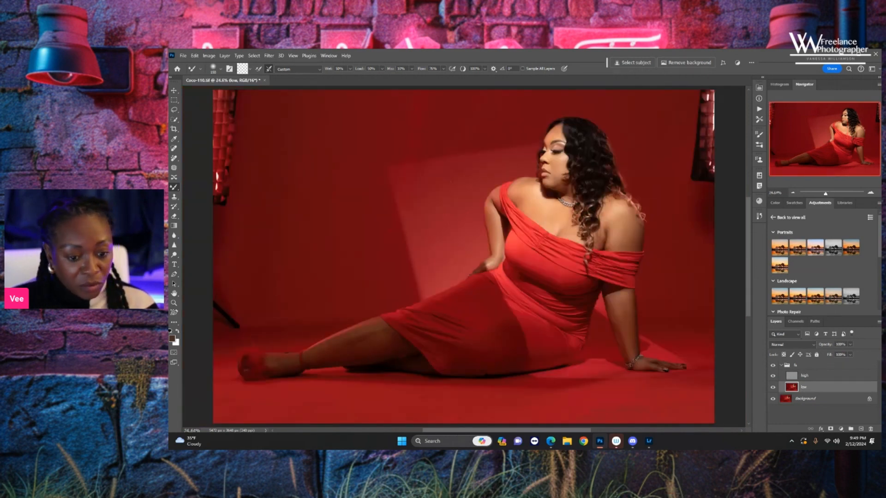
click(774, 366)
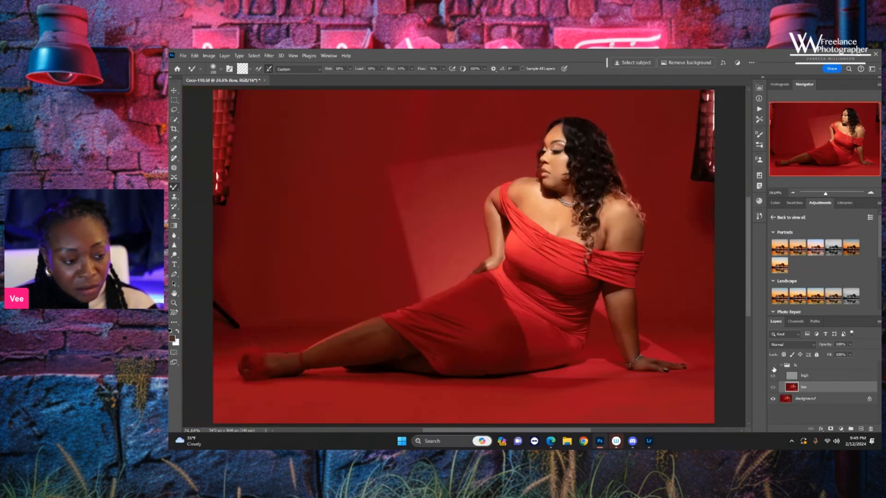
click(774, 366)
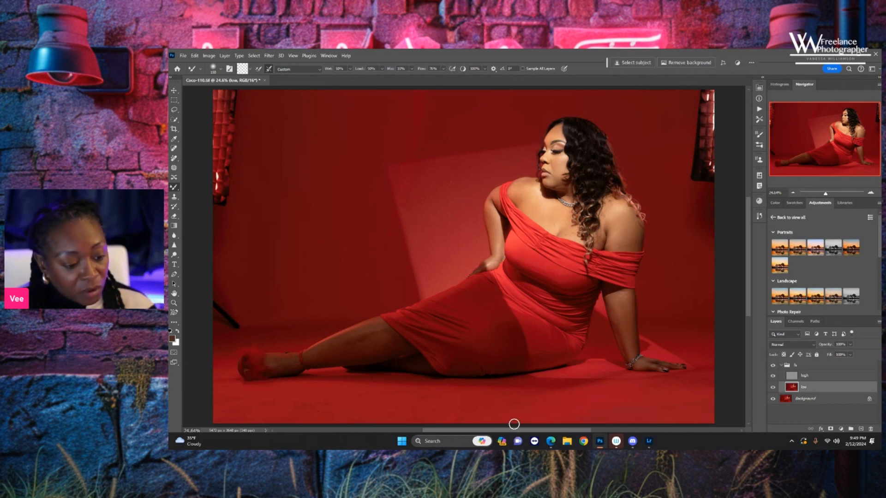
- Inspect the lower leg and foot by switching the high layer's visibility, and examine the upper body and red backdrop up close
key(ctrl+plus)
key(ctrl+plus)
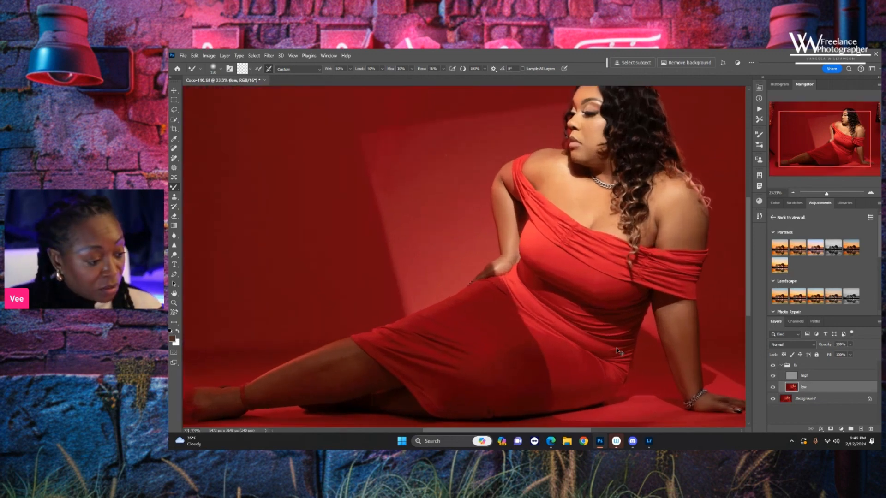
key(ctrl+plus)
drag(482, 271, 693, 143)
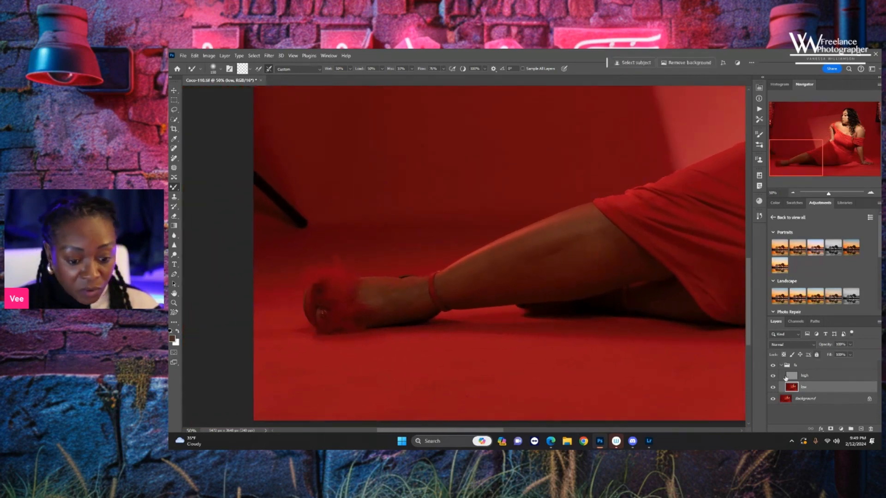
click(773, 376)
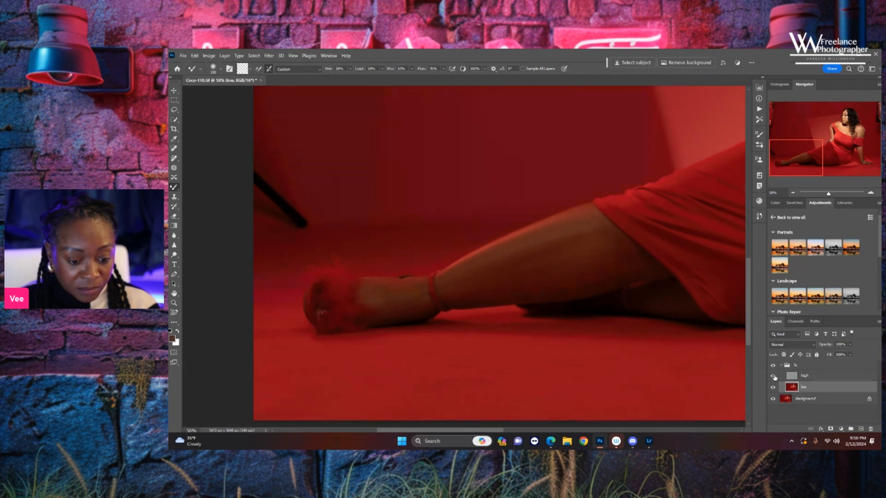
key(ctrl+0)
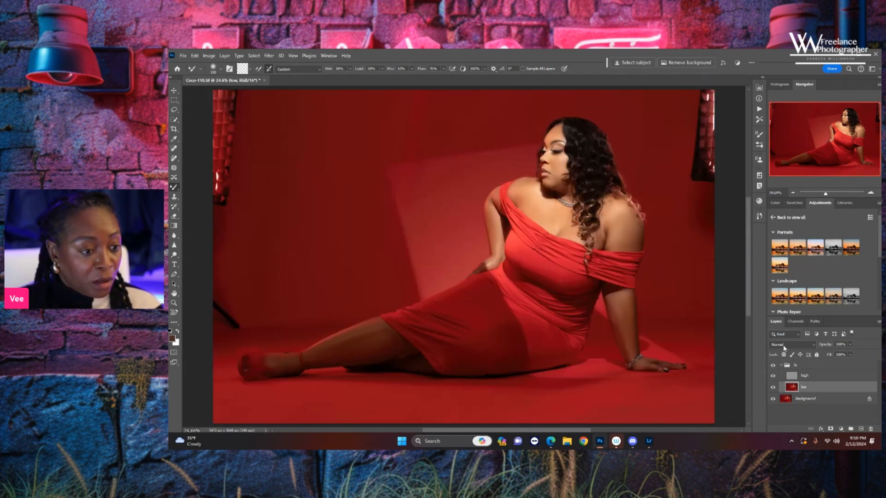
key(ctrl+plus)
key(ctrl+plus)
key(ctrl+plus)
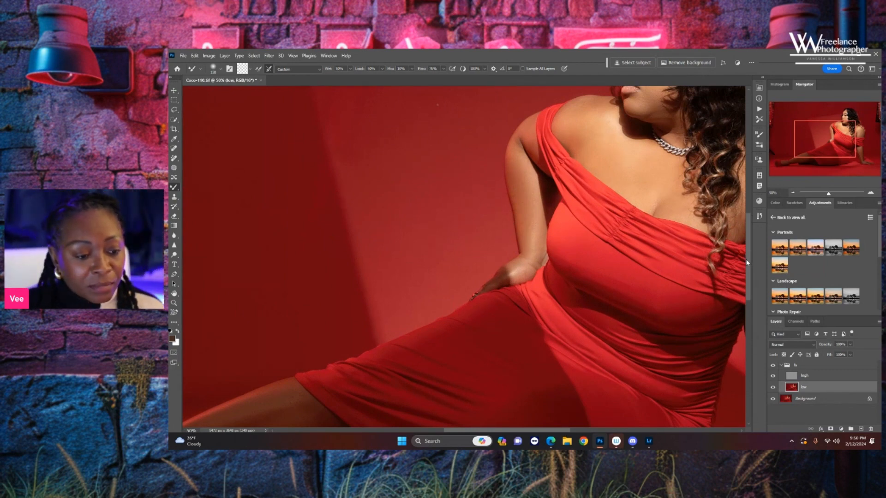
scroll(747, 262, up, 5)
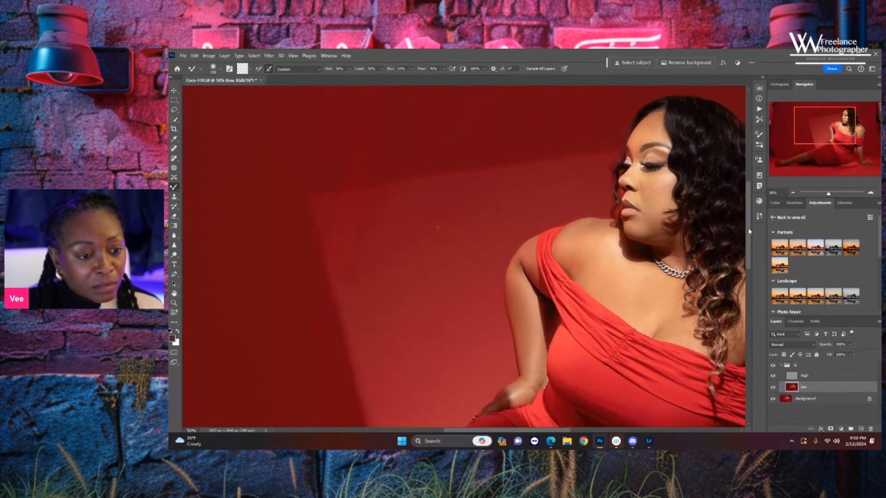
scroll(747, 228, down, 1)
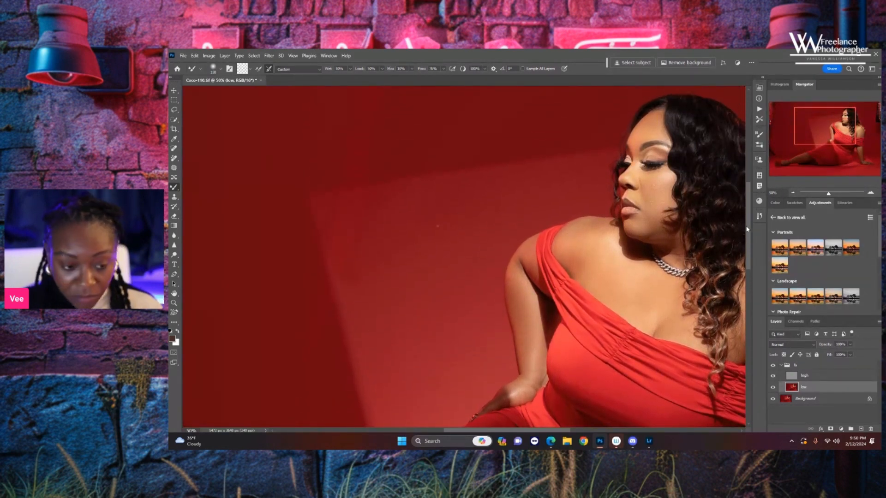
- Examine the red backdrop, face, hair and shoulders up close for remaining flaws, with the Clone Stamp tool at hand
key(ctrl+plus)
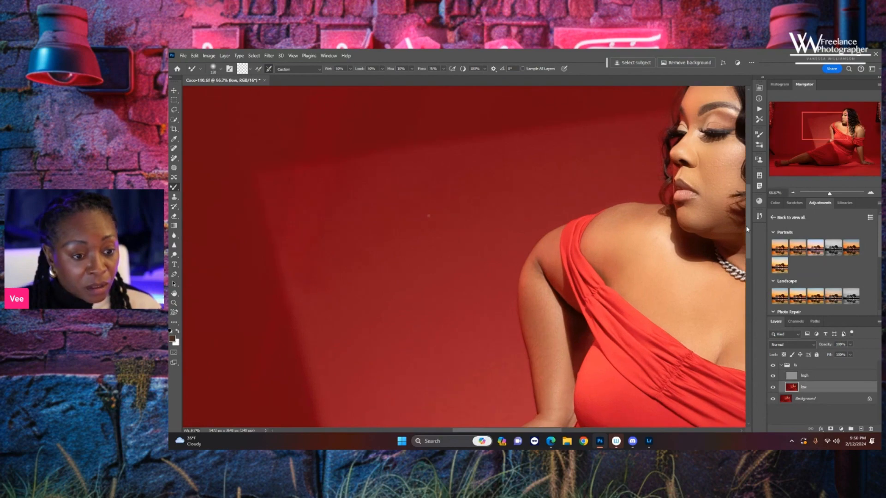
drag(692, 215, 613, 255)
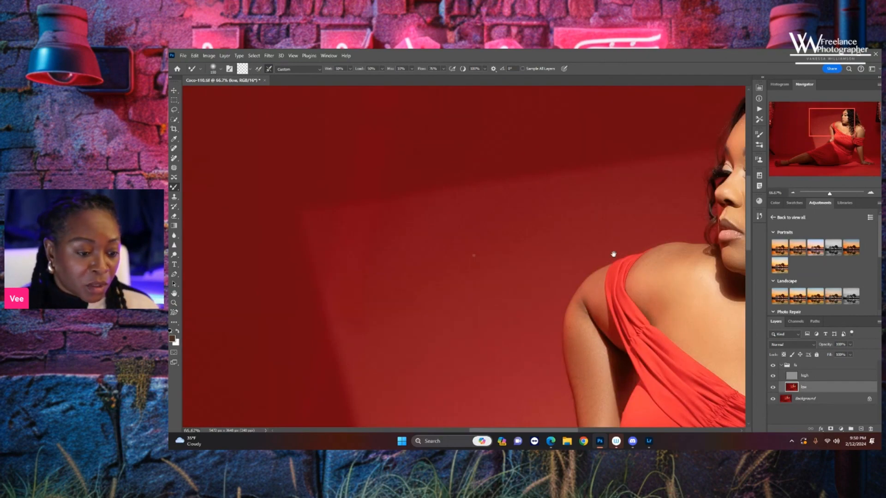
drag(582, 174, 649, 214)
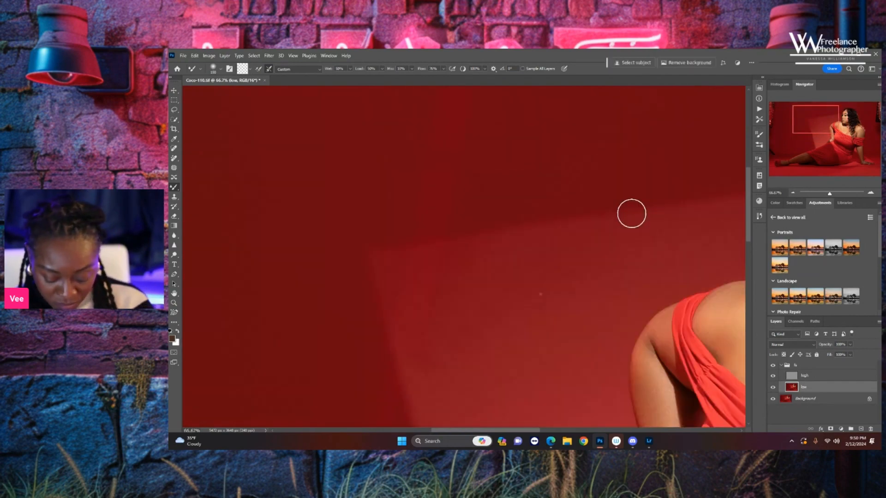
mouse_move(694, 198)
mouse_down()
mouse_move(611, 195)
mouse_move(744, 252)
mouse_up()
drag(507, 432, 582, 432)
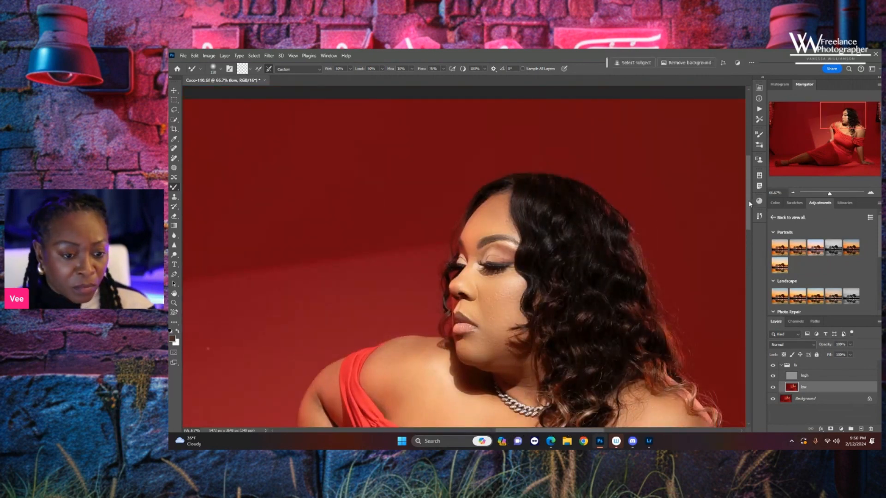
drag(751, 200, 751, 224)
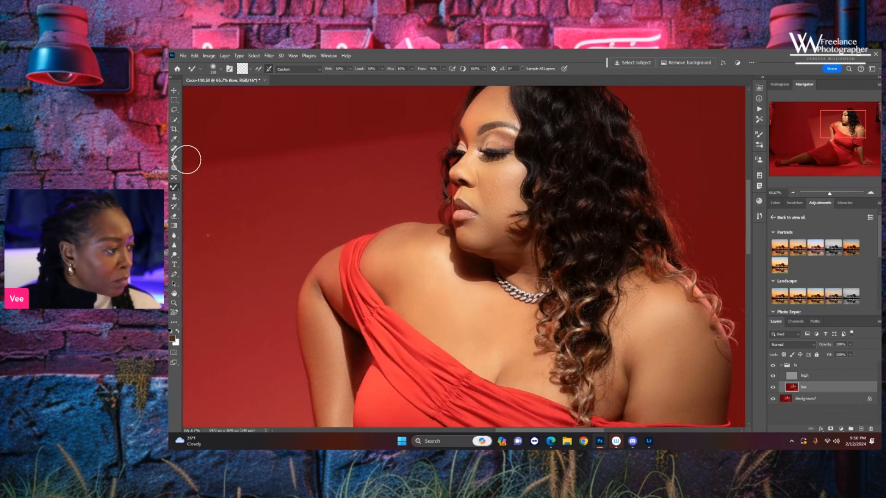
click(175, 198)
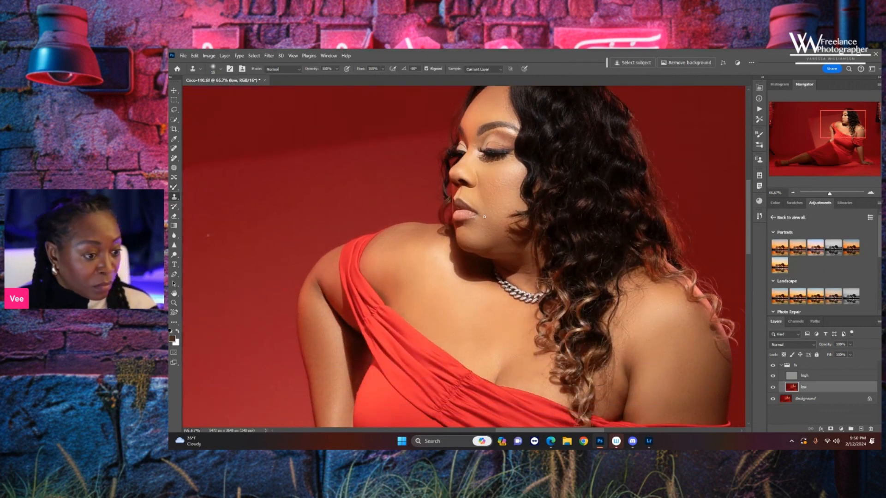
key(ctrl+plus)
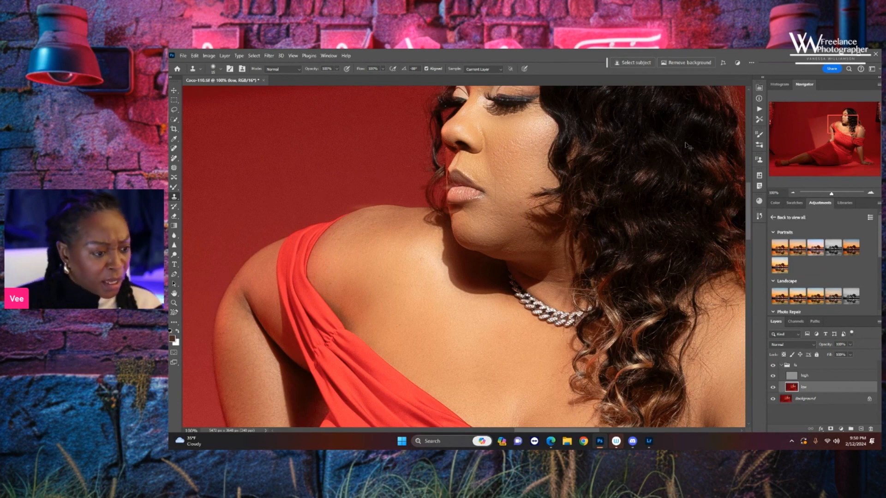
- Stamp all visible layers into a new merged layer above the frequency separation group
key(ctrl+0)
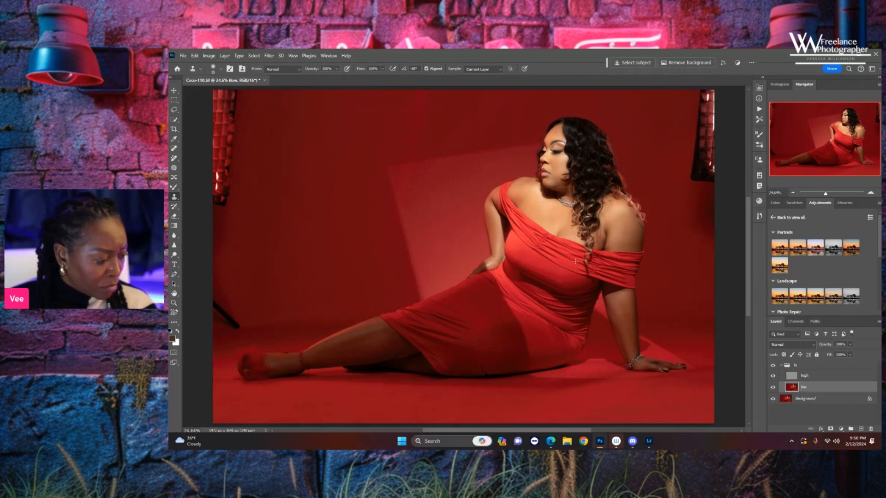
click(822, 367)
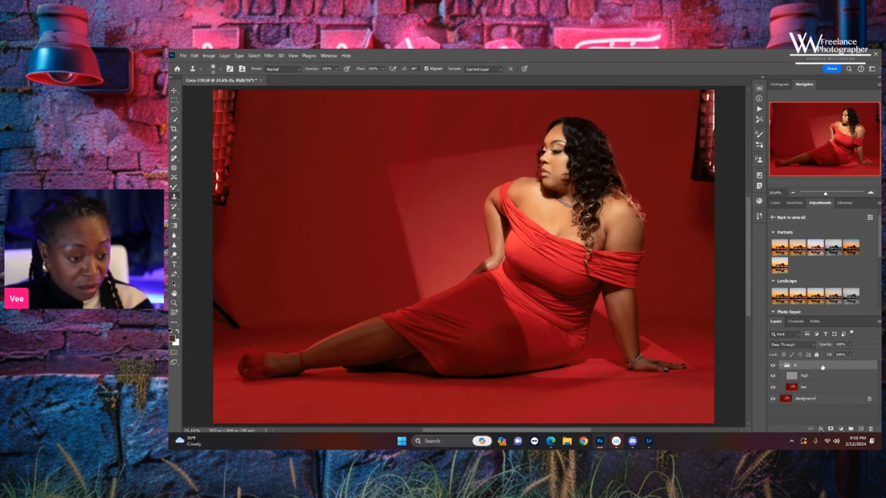
key(ctrl+shift+alt+e)
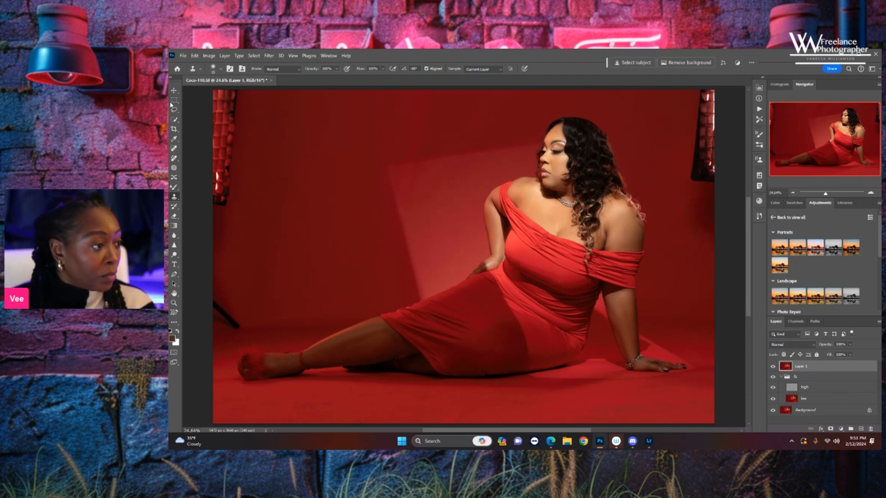
click(175, 120)
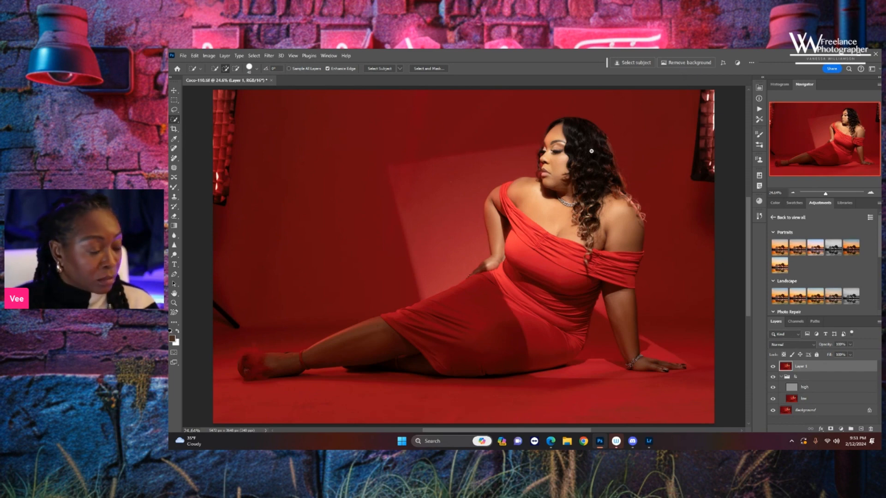
key(ctrl+minus)
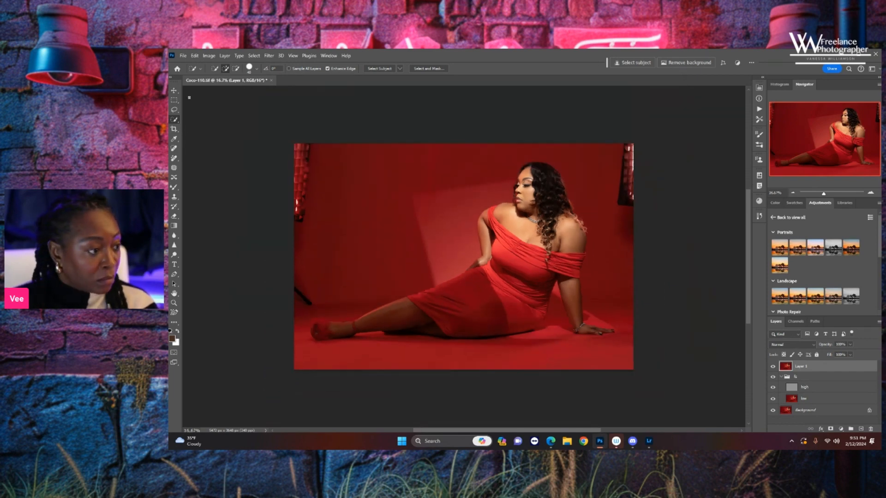
click(174, 109)
mouse_move(322, 144)
mouse_down()
mouse_move(326, 158)
mouse_move(321, 145)
mouse_up()
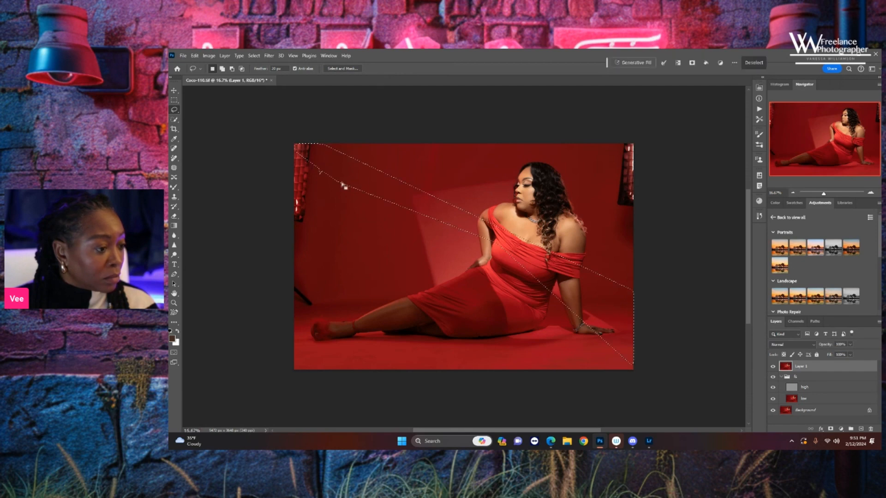
click(752, 63)
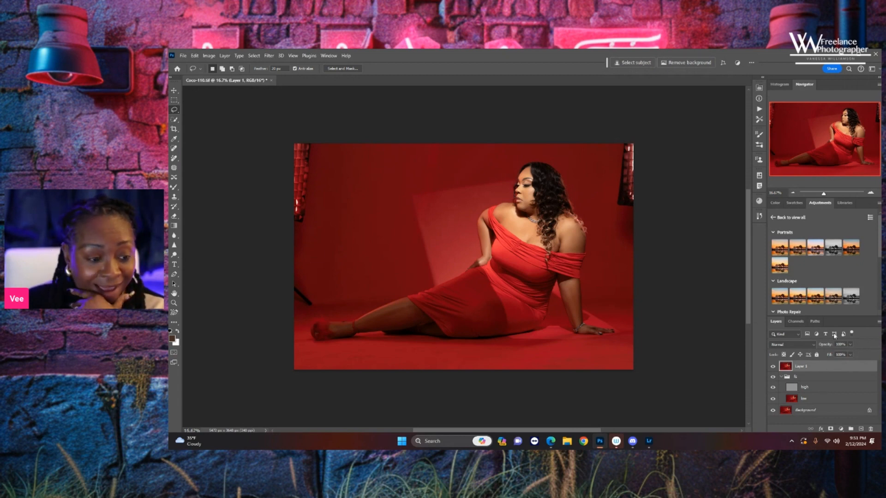
- Save a copy of the layered photo in Photoshop (PSD) format in the Coco folder, accepting the format options
click(183, 56)
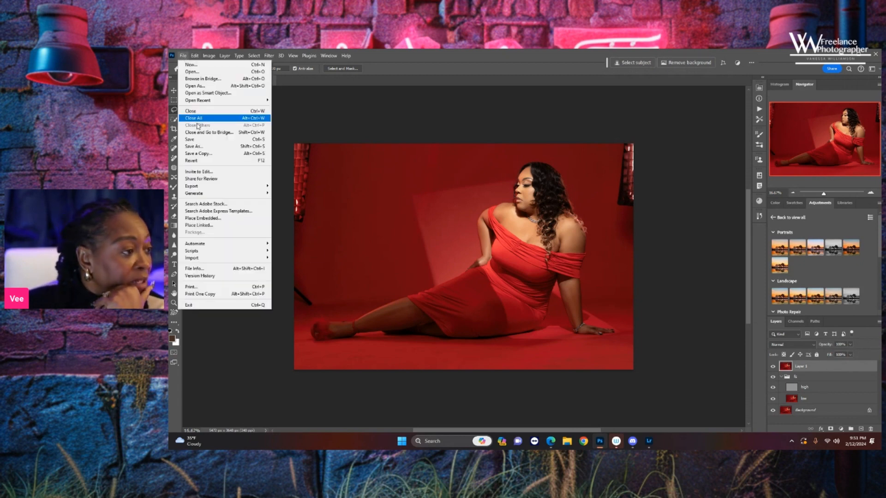
click(198, 153)
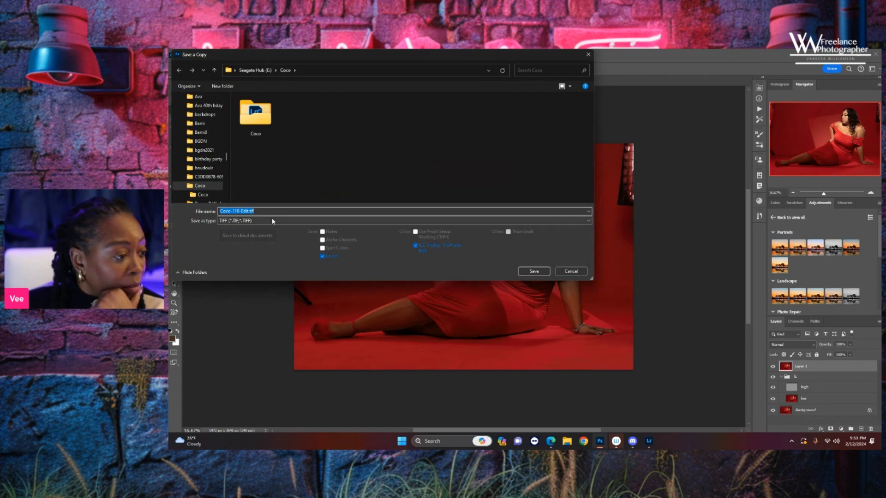
click(272, 220)
click(272, 228)
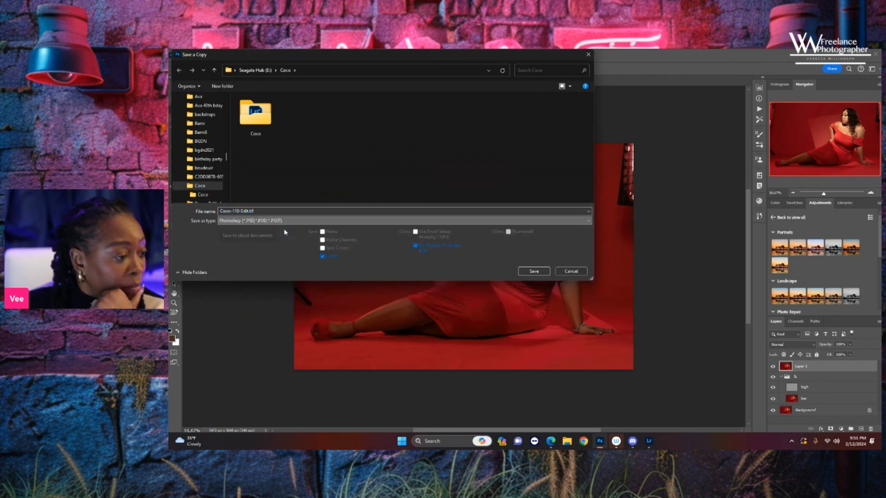
click(536, 271)
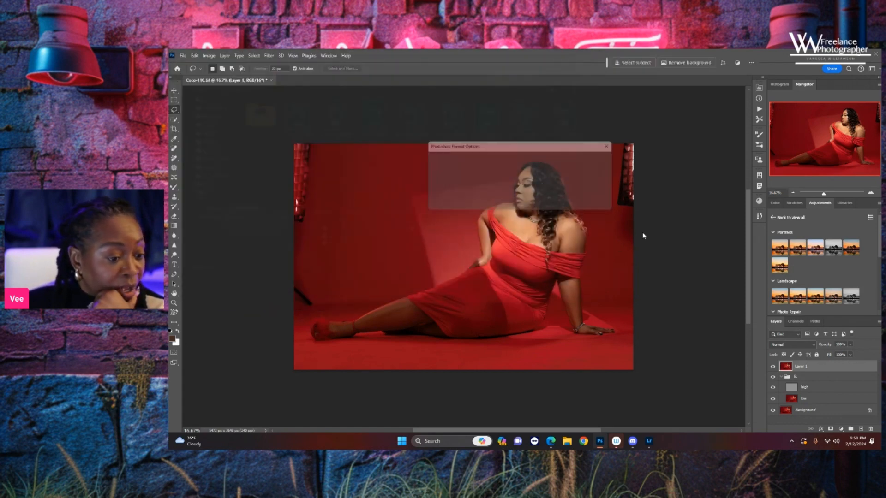
click(606, 158)
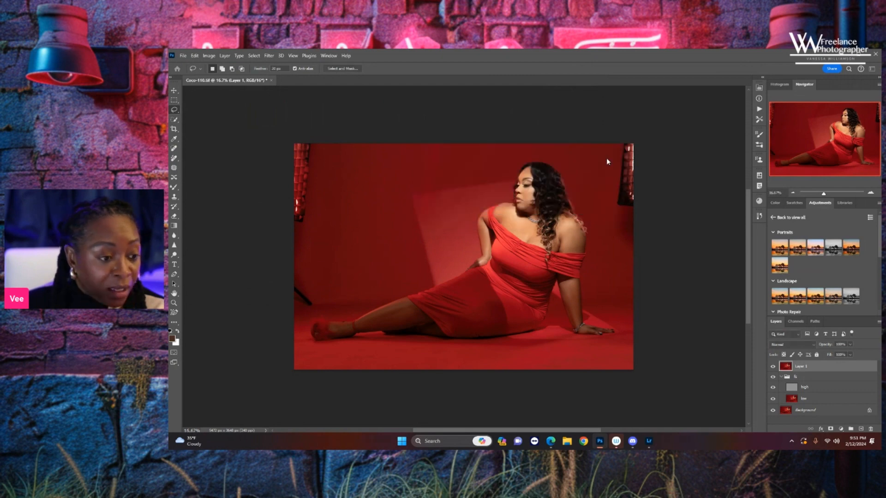